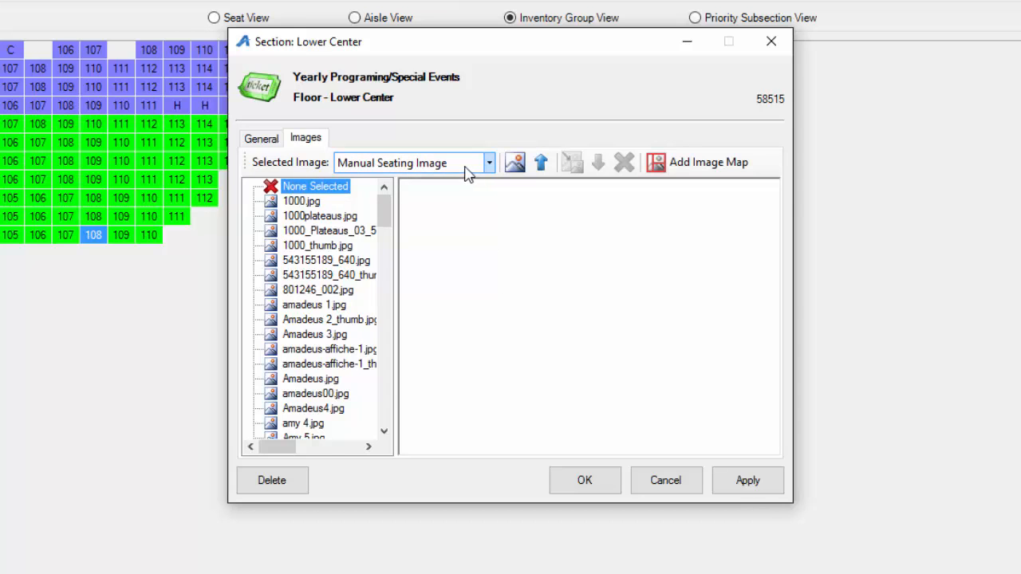
- Upload the FLowerCenter image from the SPAC Images folder as the Lower Center section's manual seating image, automatically resized
{"action": "left_click", "coordinate": [542, 164]}
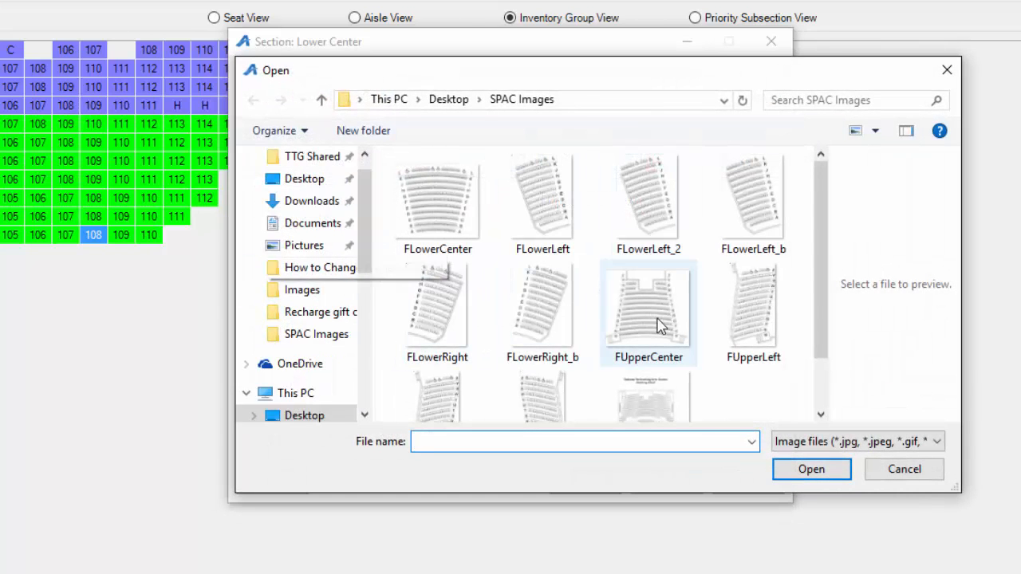
{"action": "left_click", "coordinate": [428, 212]}
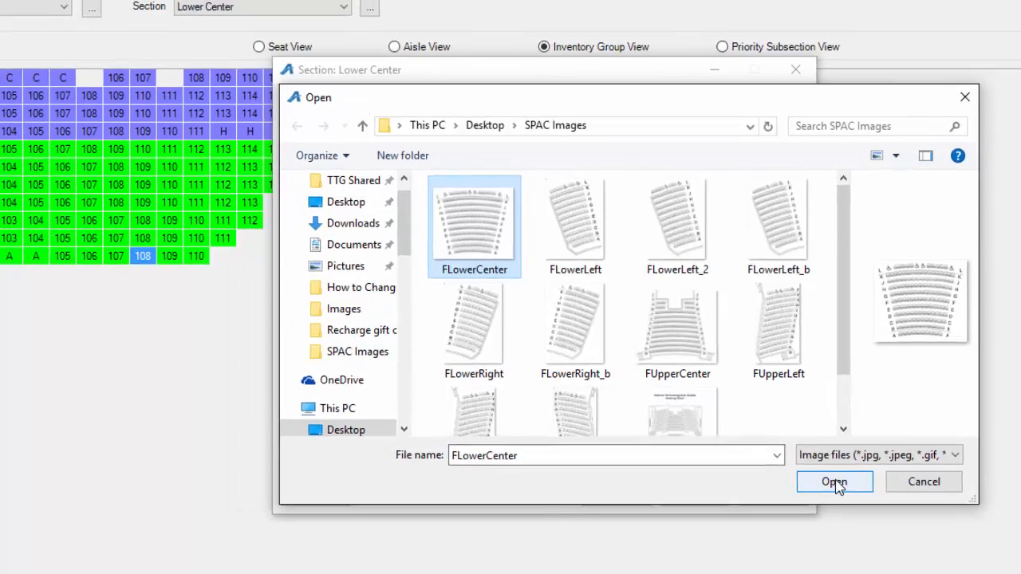
{"action": "left_click", "coordinate": [821, 471]}
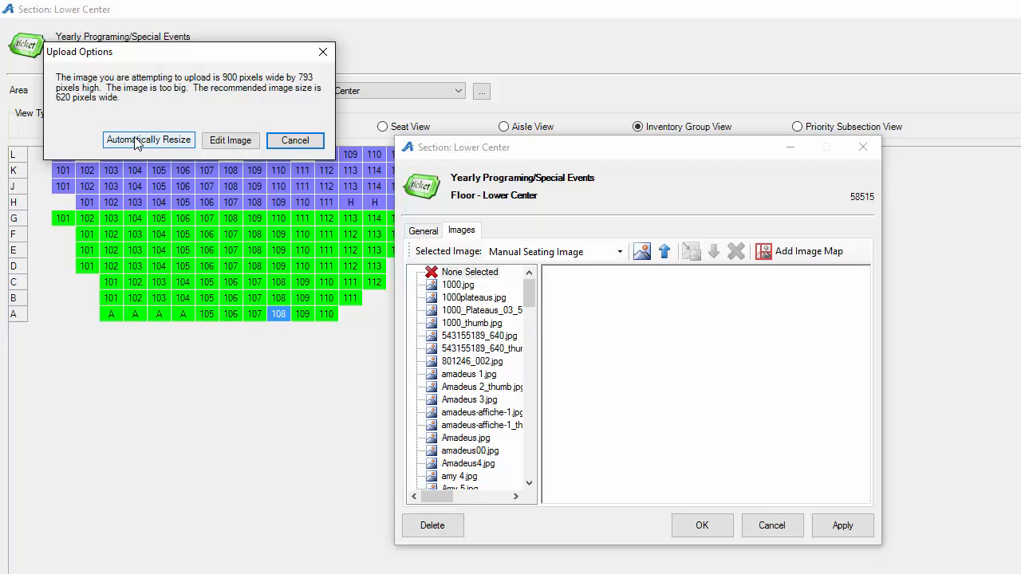
{"action": "left_click", "coordinate": [138, 141]}
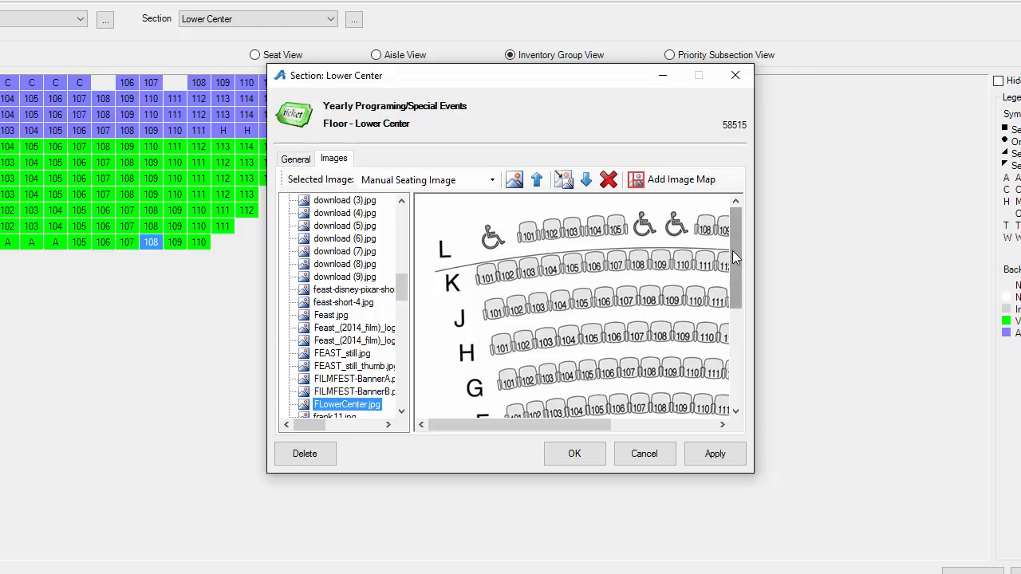
- Start an image map for the FLowerCenter image in a maximized editor, with circle regions and Auto Advance turned on
{"action": "mouse_move", "coordinate": [733, 251]}
{"action": "left_mouse_down"}
{"action": "mouse_move", "coordinate": [732, 390]}
{"action": "mouse_move", "coordinate": [726, 232]}
{"action": "left_mouse_up"}
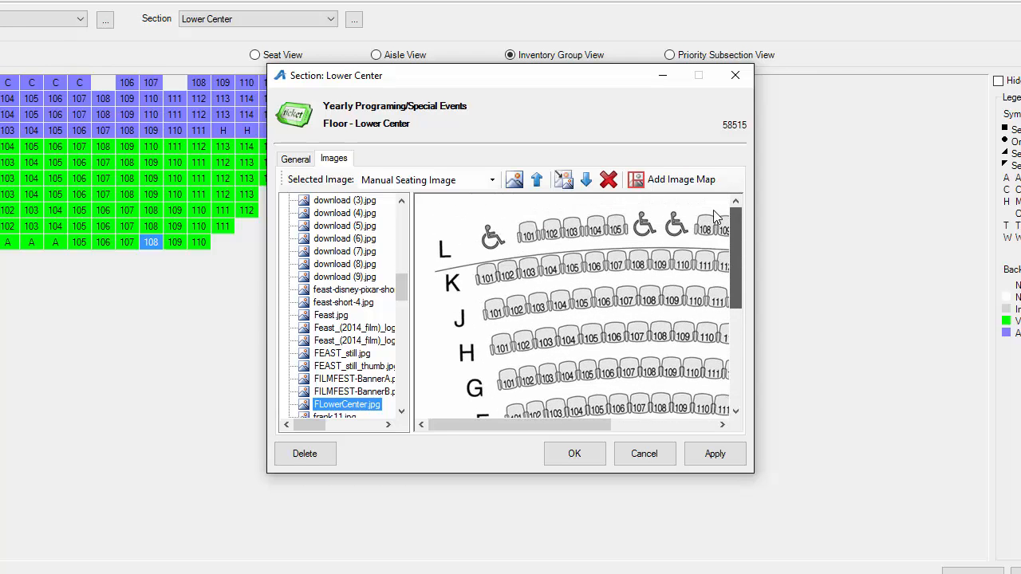
{"action": "left_click_drag", "start_coordinate": [435, 425], "coordinate": [453, 434]}
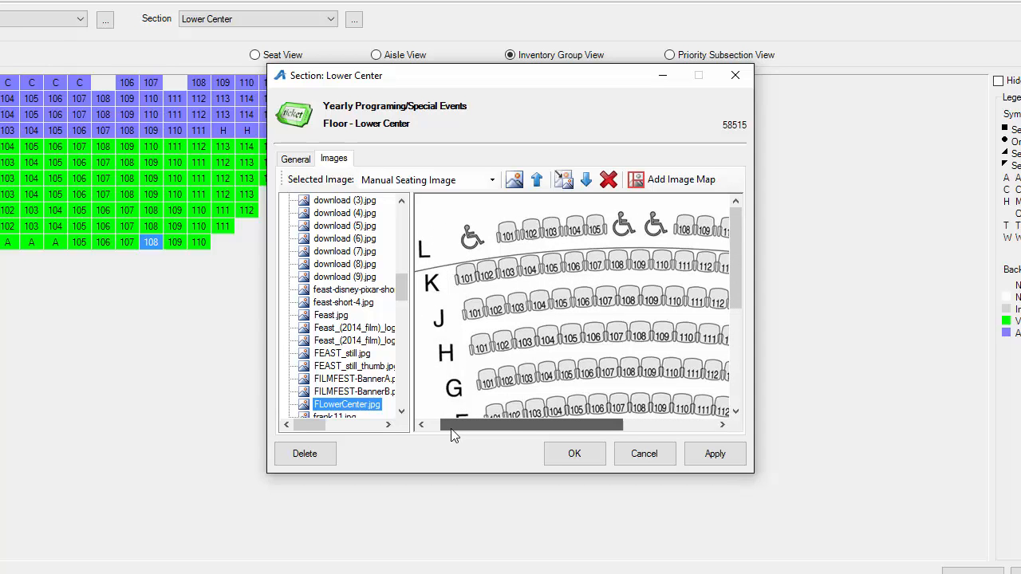
{"action": "left_click_drag", "start_coordinate": [453, 435], "coordinate": [449, 427]}
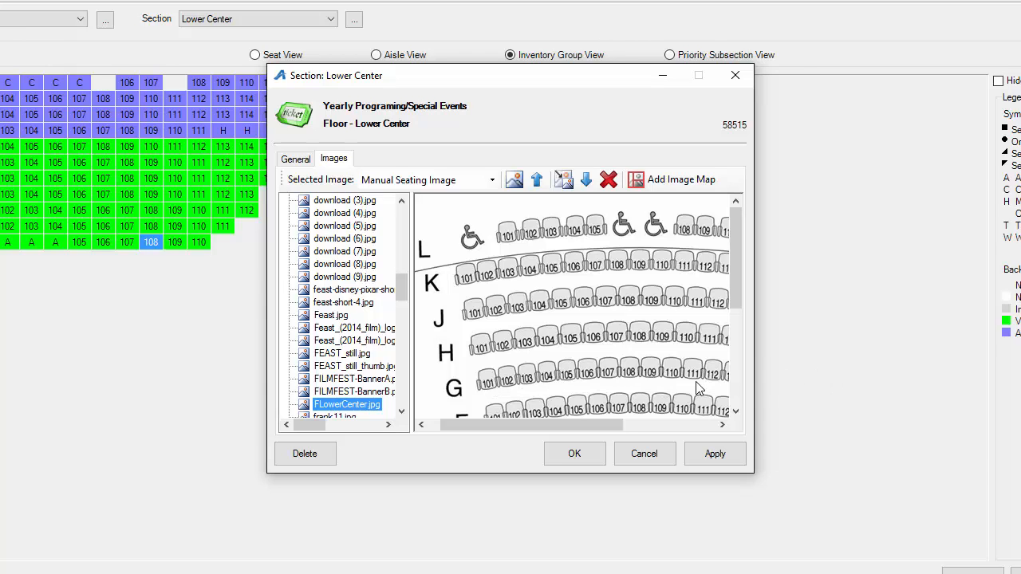
{"action": "left_click", "coordinate": [682, 176]}
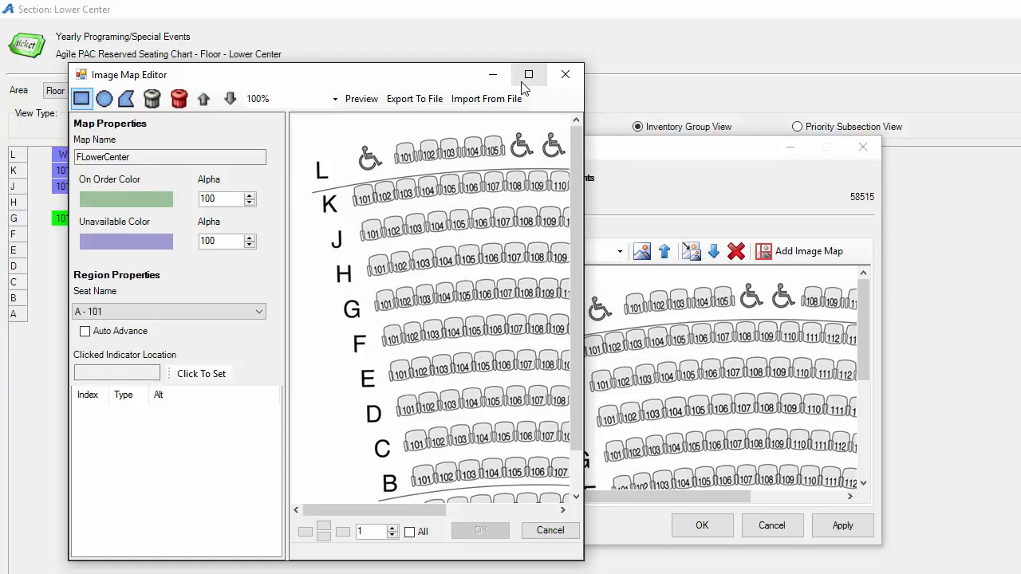
{"action": "left_click", "coordinate": [106, 100]}
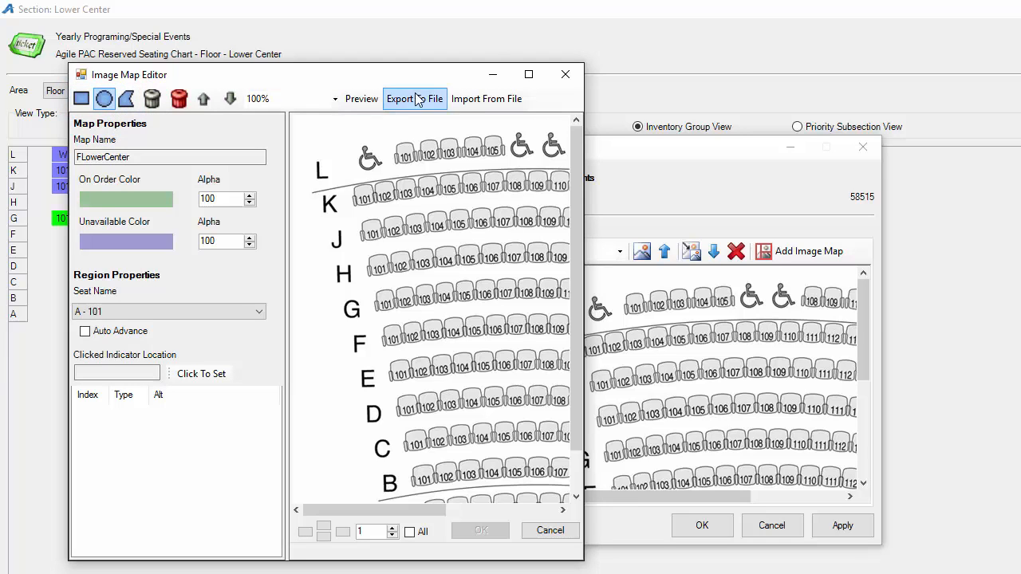
{"action": "left_click", "coordinate": [85, 332]}
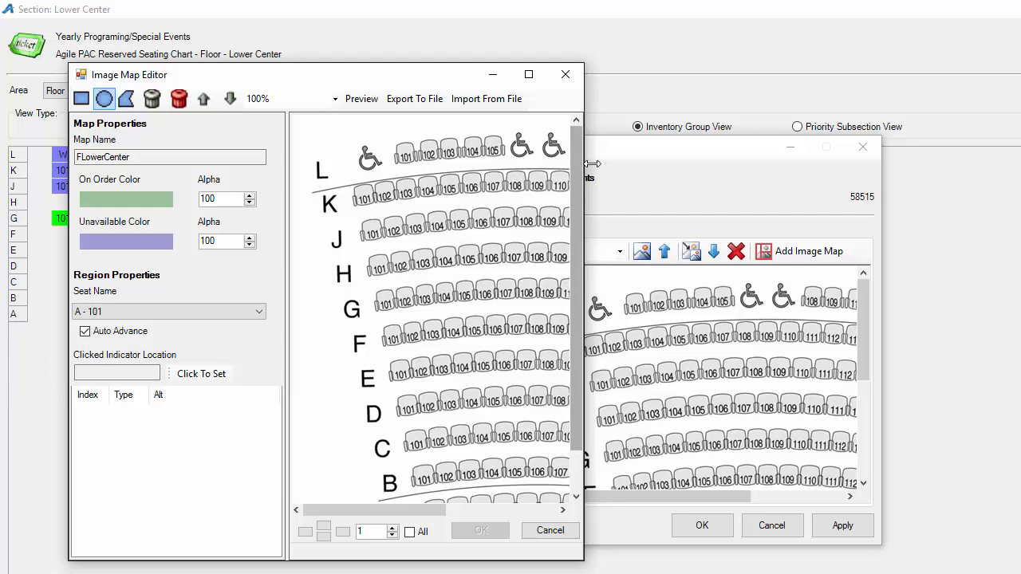
{"action": "left_click", "coordinate": [528, 76]}
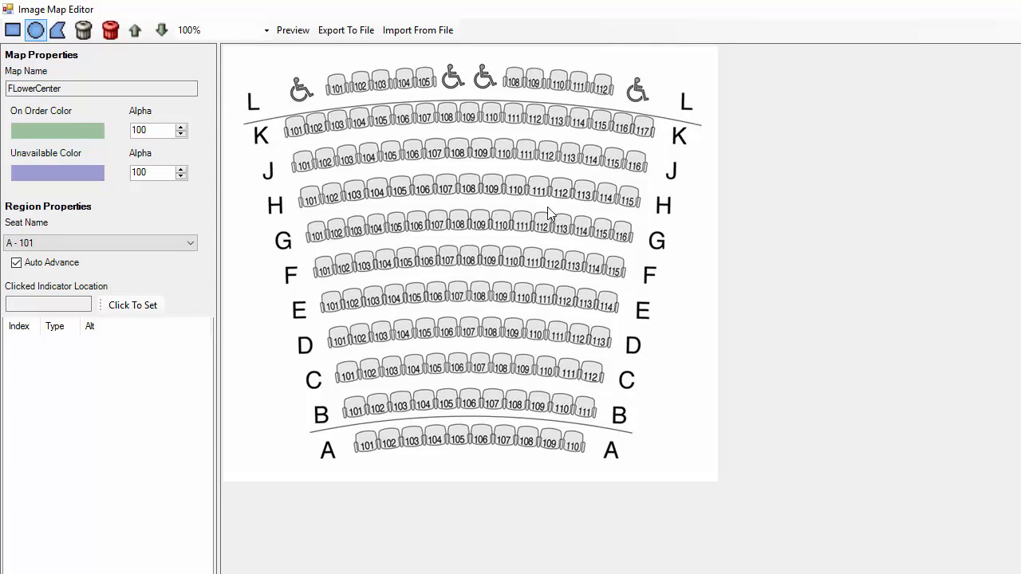
- Draw circle regions over row A seats 101 to 110 on the seating image
{"action": "left_click", "coordinate": [265, 30]}
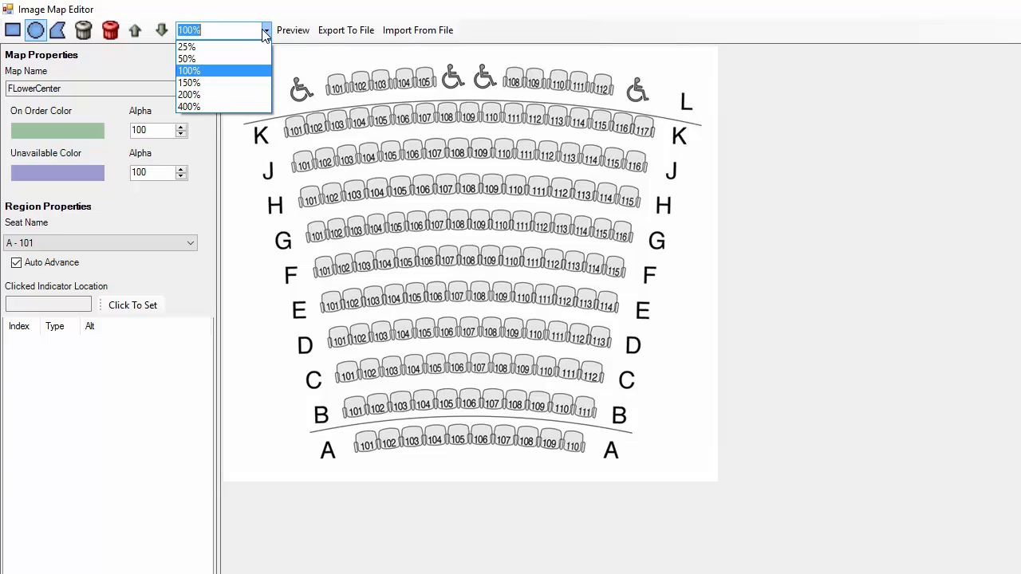
{"action": "left_click", "coordinate": [180, 68]}
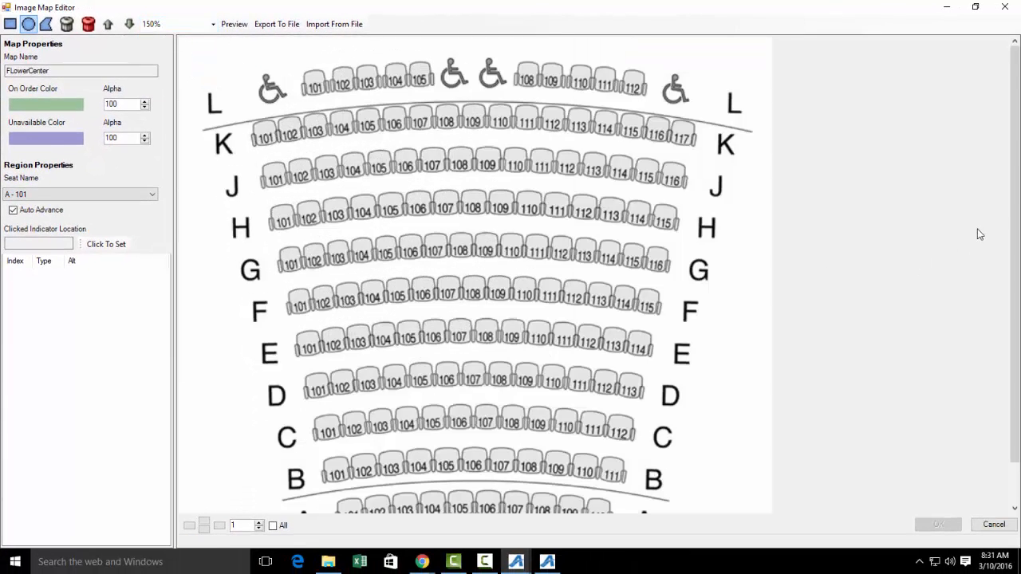
{"action": "left_click_drag", "start_coordinate": [1017, 193], "coordinate": [999, 285]}
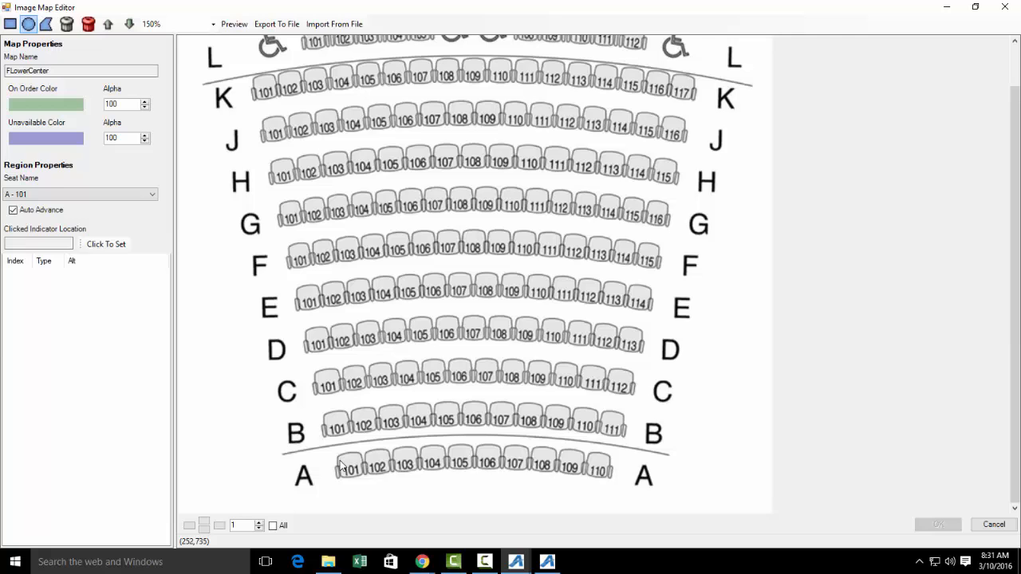
{"action": "mouse_move", "coordinate": [340, 461]}
{"action": "left_mouse_down"}
{"action": "mouse_move", "coordinate": [389, 472]}
{"action": "mouse_move", "coordinate": [463, 461]}
{"action": "mouse_move", "coordinate": [604, 470]}
{"action": "left_mouse_up"}
{"action": "left_click", "coordinate": [577, 471]}
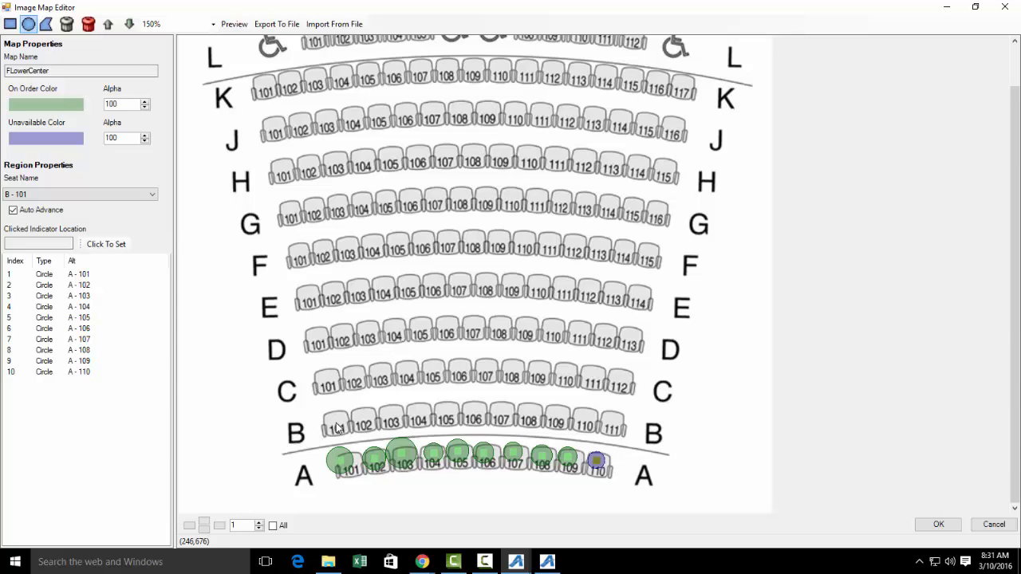
- Turn off Auto Advance and set the radius of the A - 101 circle to 12
{"action": "left_click", "coordinate": [13, 210]}
{"action": "left_click", "coordinate": [47, 276]}
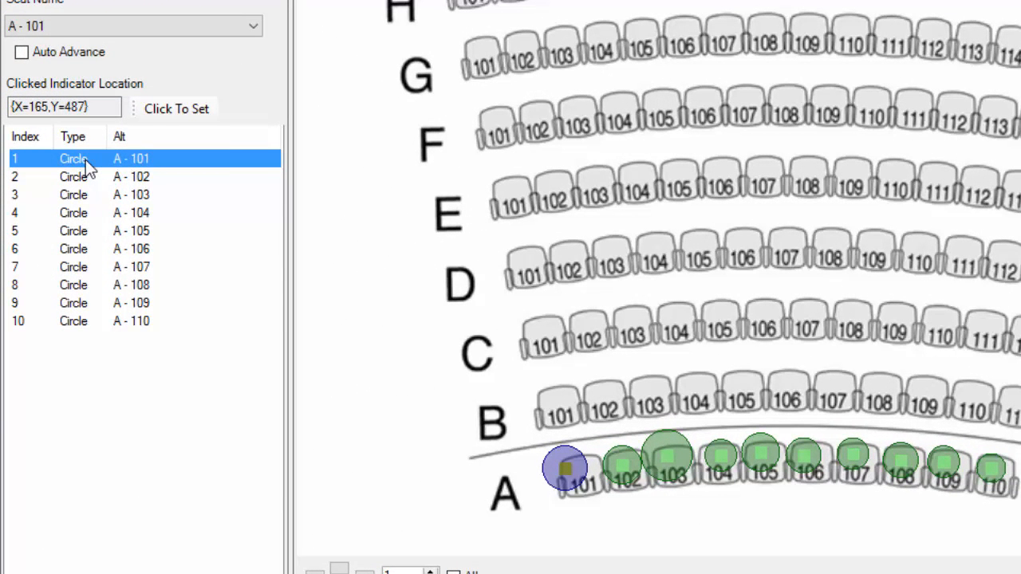
{"action": "right_click", "coordinate": [85, 160]}
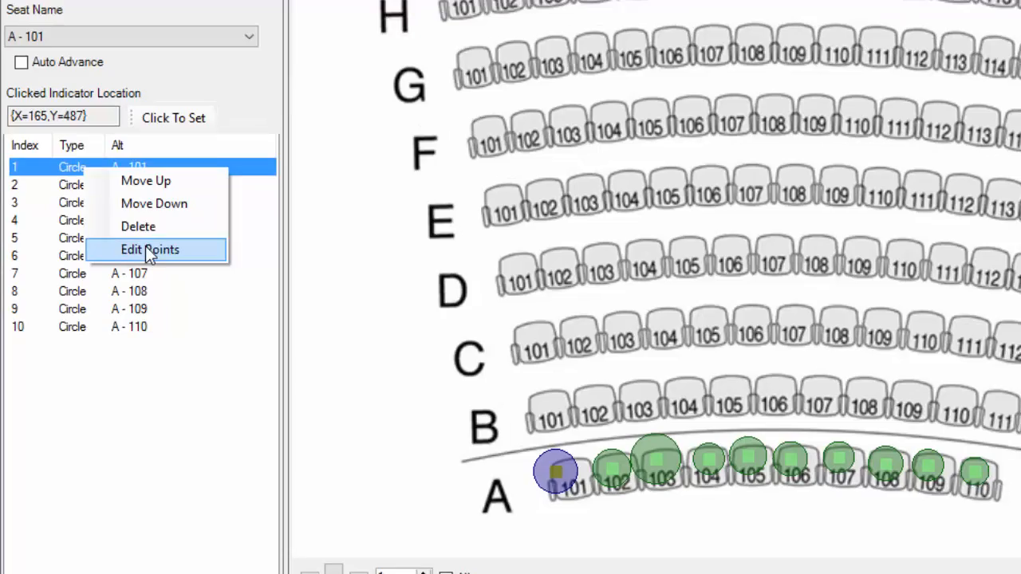
{"action": "left_click", "coordinate": [145, 249]}
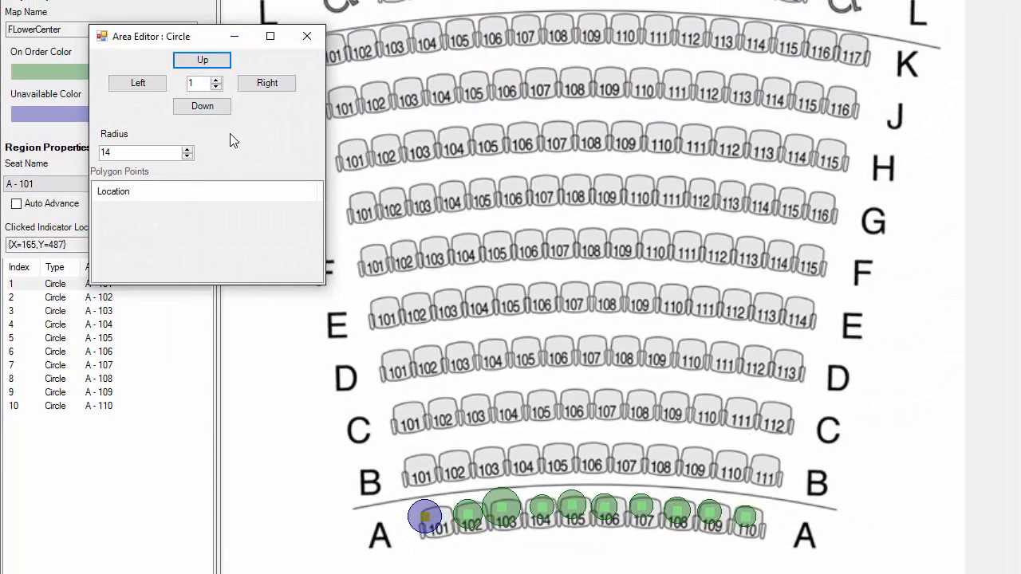
{"action": "left_click", "coordinate": [187, 158]}
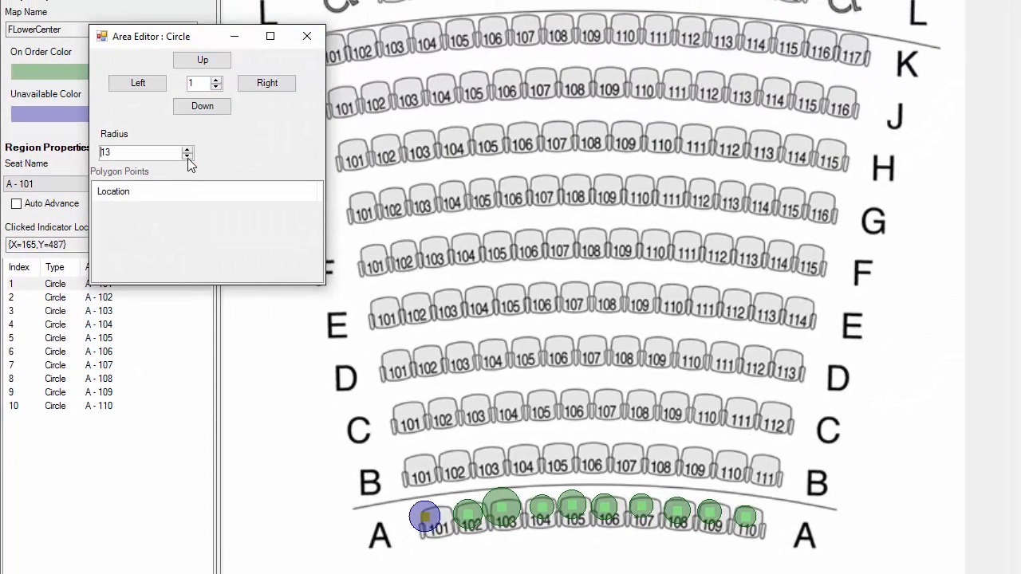
{"action": "left_click", "coordinate": [188, 157]}
- Nudge the A - 101 circle right and down until it is centred on its seat, and close its area editor
{"action": "left_click", "coordinate": [268, 83]}
{"action": "left_click", "coordinate": [268, 83]}
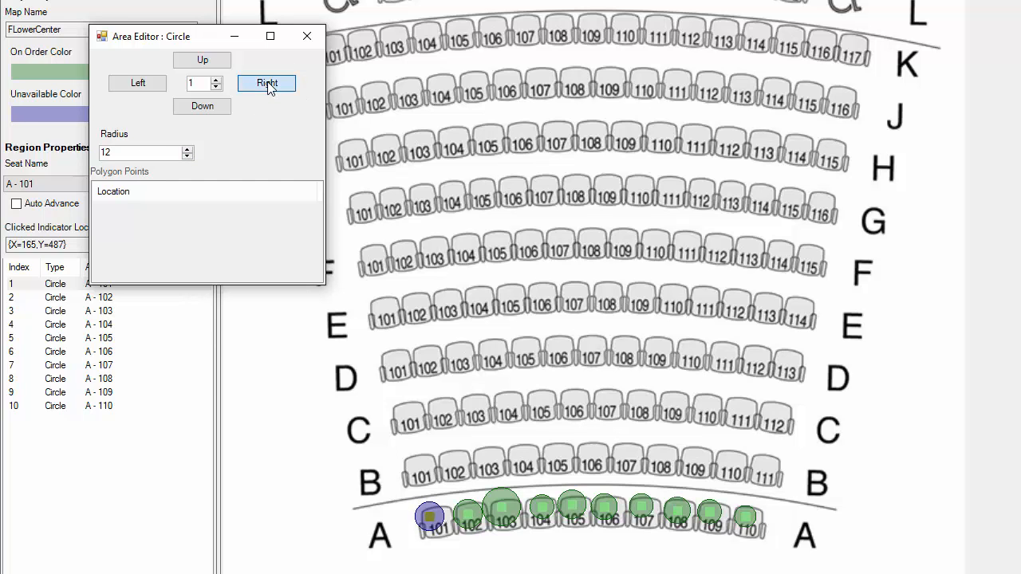
{"action": "left_click", "coordinate": [268, 83]}
{"action": "left_click", "coordinate": [268, 83]}
{"action": "left_click", "coordinate": [268, 83]}
{"action": "left_click", "coordinate": [222, 112]}
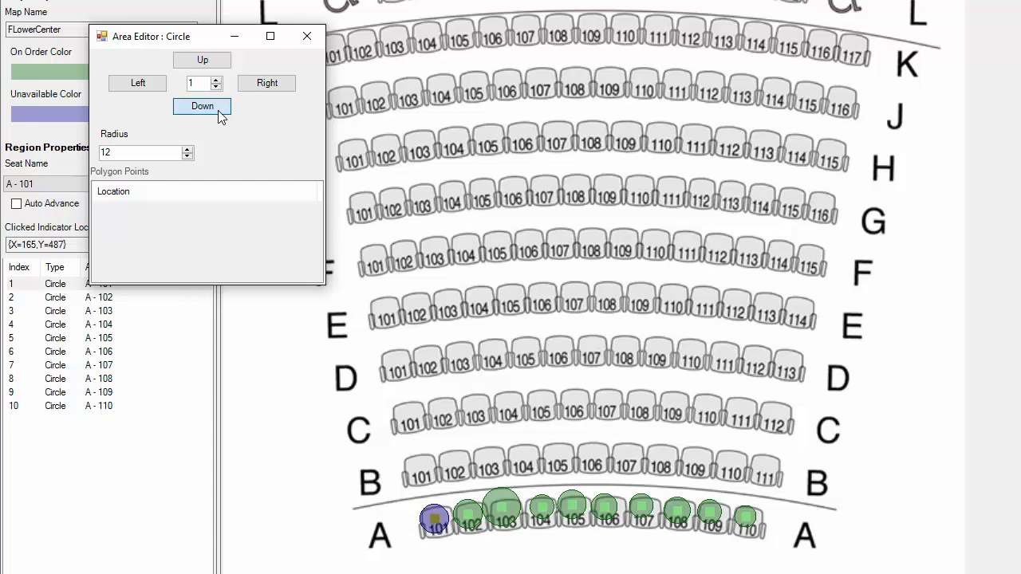
{"action": "left_click", "coordinate": [222, 112]}
{"action": "left_click", "coordinate": [271, 87]}
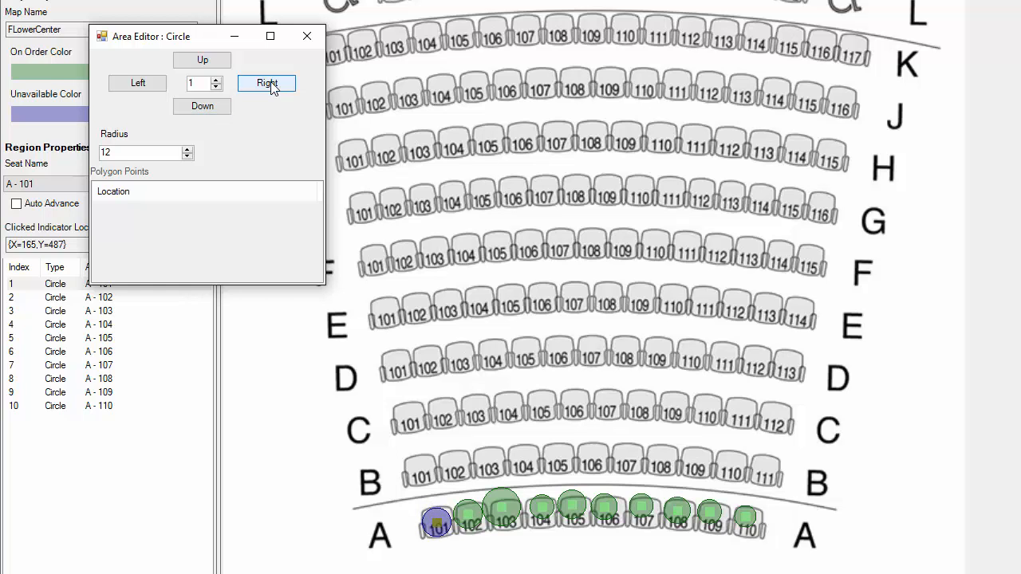
{"action": "left_click", "coordinate": [271, 86]}
{"action": "left_click", "coordinate": [307, 38]}
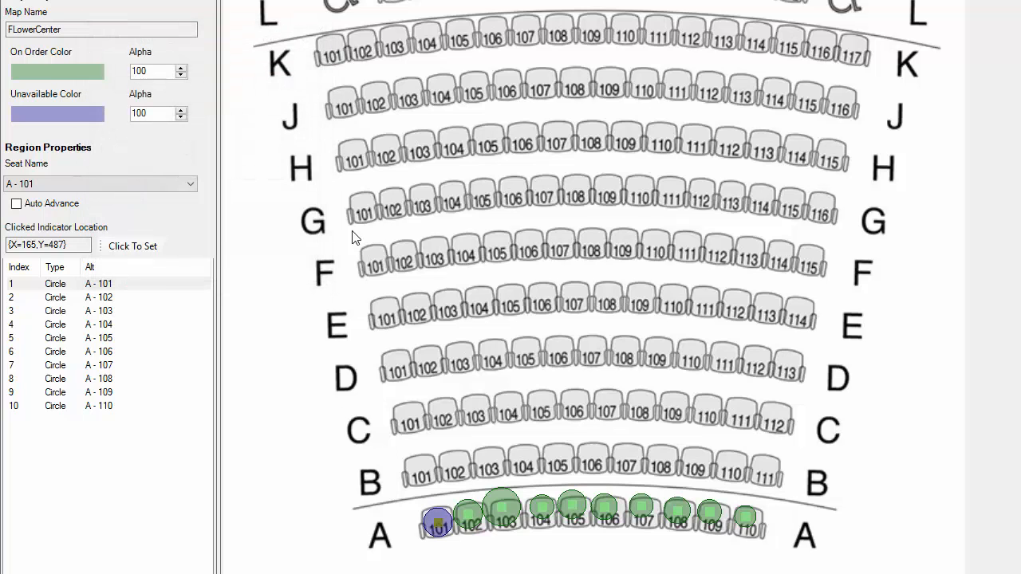
- Edit the points of the A - 102 circle, nudging it down and right until it is centred on its seat
{"action": "left_click", "coordinate": [53, 289]}
{"action": "left_click", "coordinate": [56, 299]}
{"action": "right_click", "coordinate": [57, 300]}
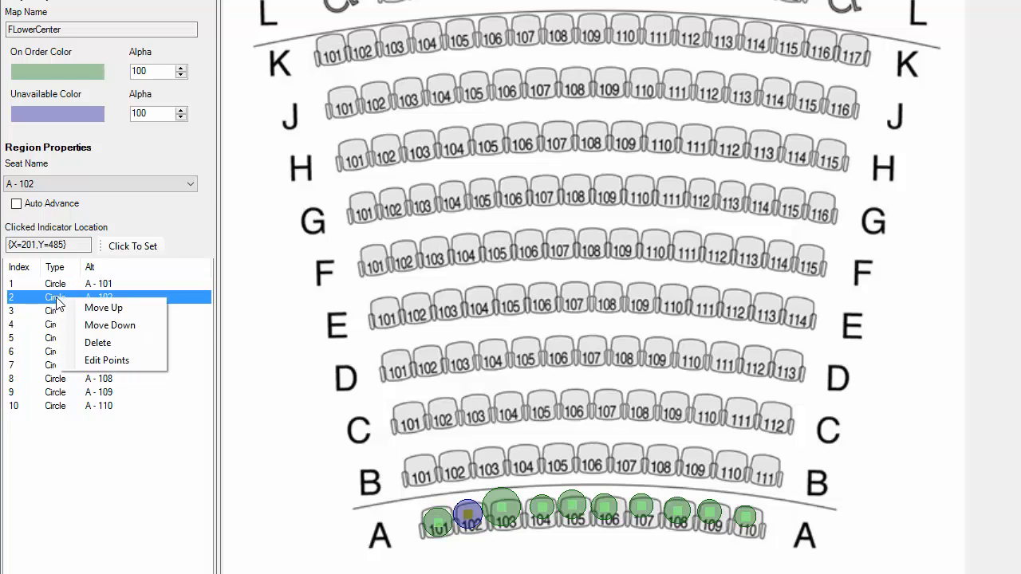
{"action": "left_click", "coordinate": [113, 363]}
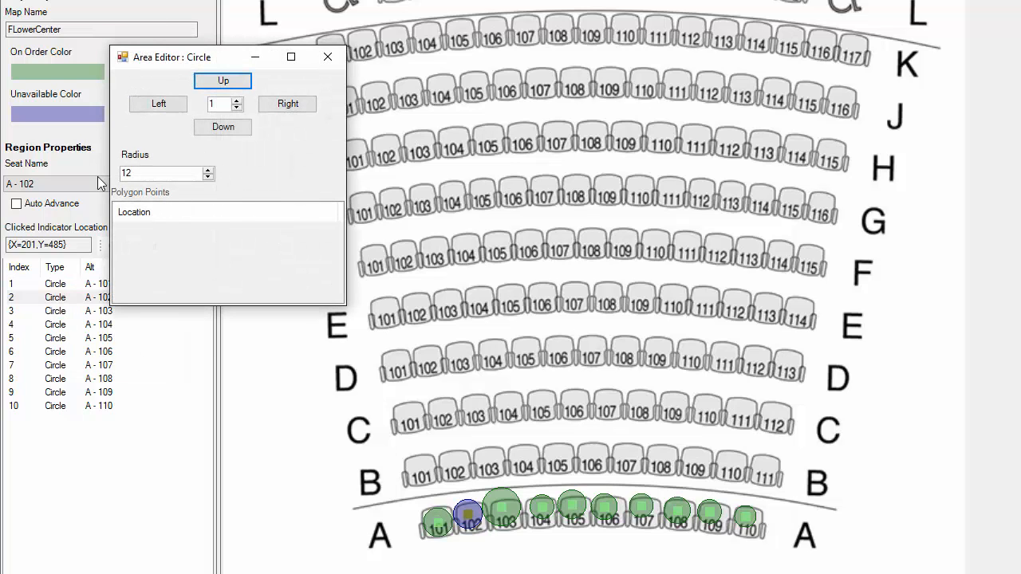
{"action": "left_click", "coordinate": [227, 130]}
{"action": "left_click", "coordinate": [303, 106]}
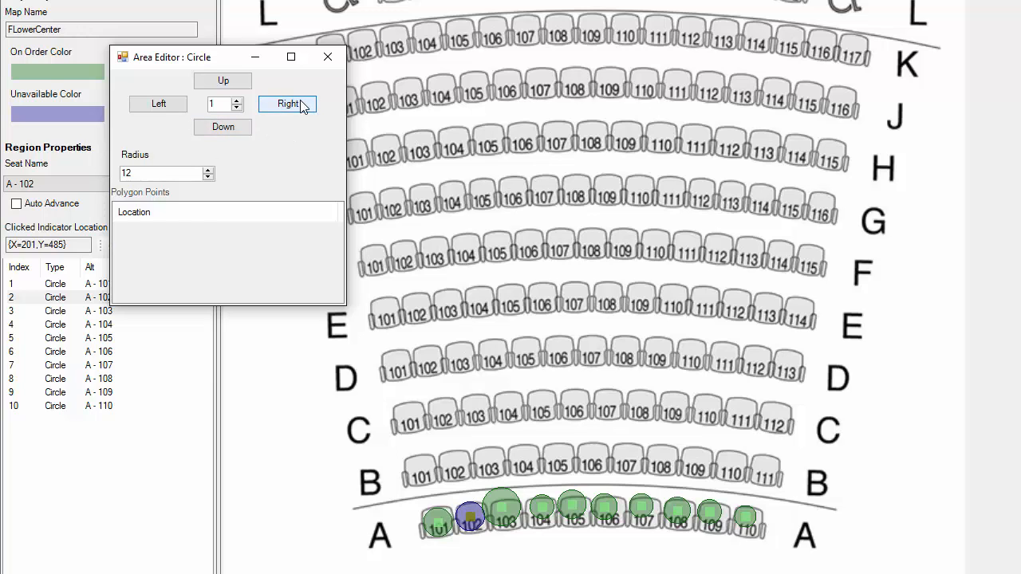
{"action": "left_click", "coordinate": [303, 106]}
{"action": "left_click", "coordinate": [223, 132]}
{"action": "left_click", "coordinate": [221, 133]}
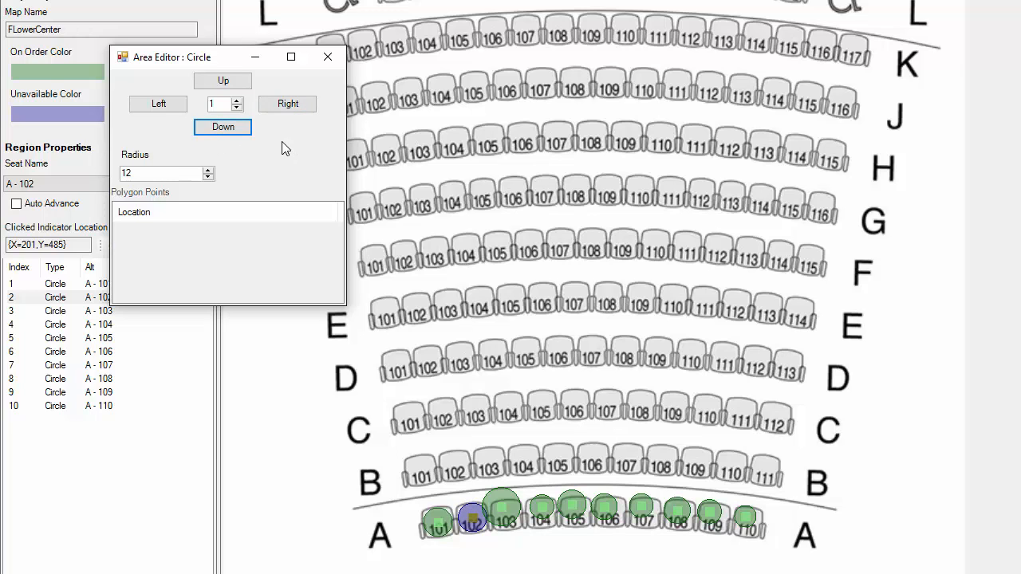
{"action": "left_click", "coordinate": [327, 56]}
- Edit the points of the A - 103 circle and set its radius to 12
{"action": "left_click", "coordinate": [101, 312]}
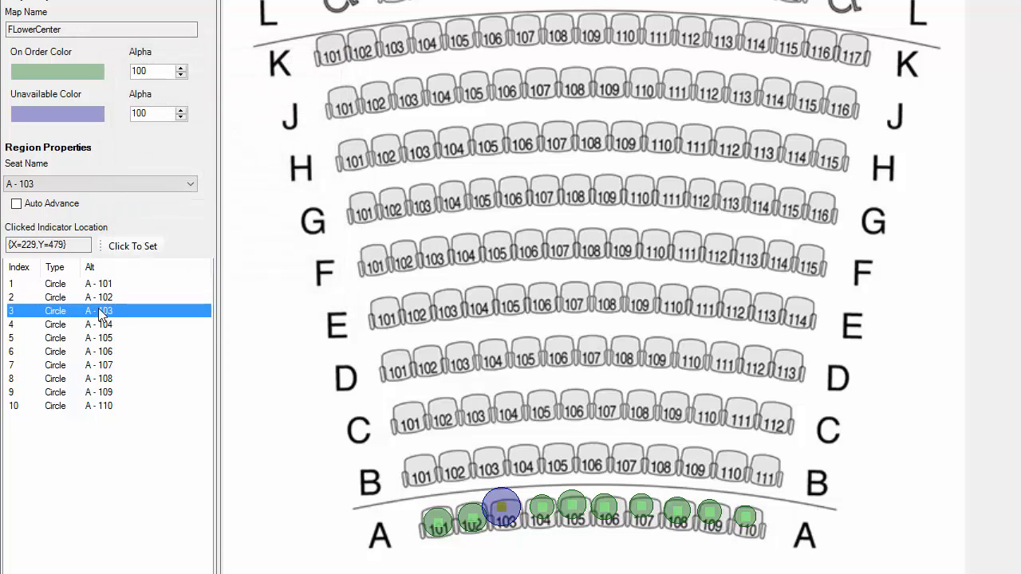
{"action": "right_click", "coordinate": [118, 311]}
{"action": "left_click", "coordinate": [159, 372]}
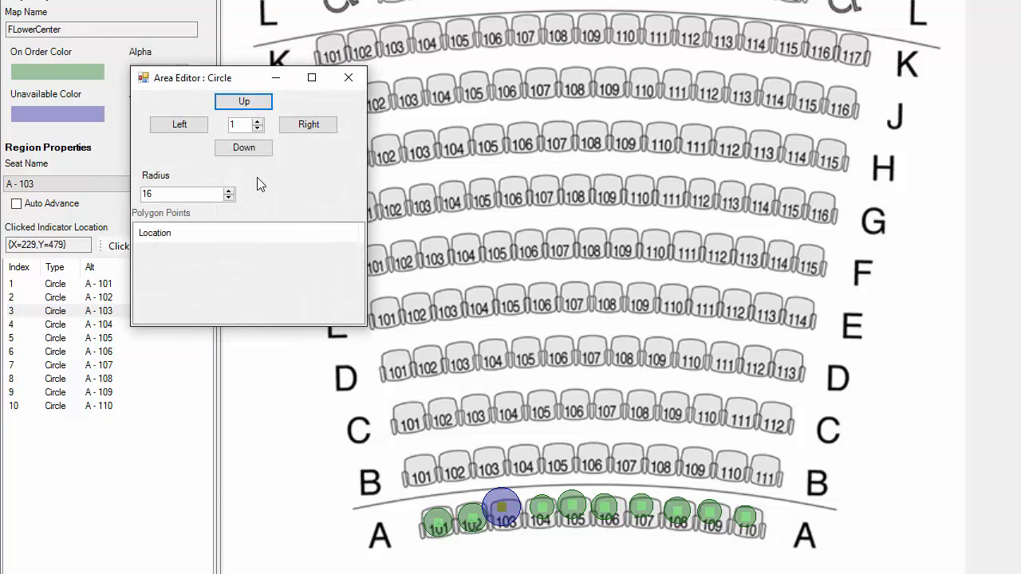
{"action": "left_click_drag", "start_coordinate": [165, 196], "coordinate": [145, 194]}
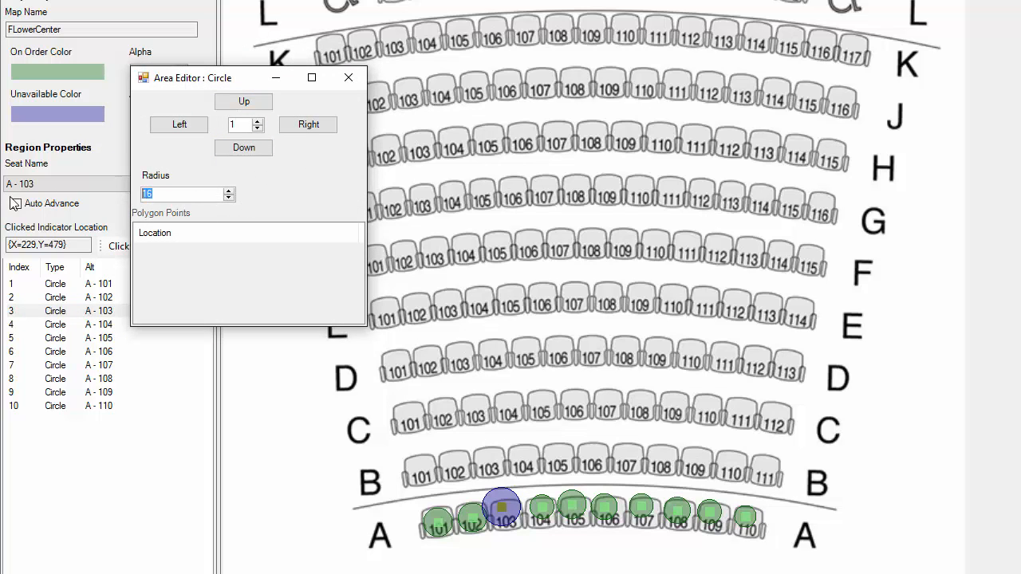
- Nudge the A - 103 circle down and right until it covers its seat, and close its area editor
{"action": "left_click", "coordinate": [309, 124]}
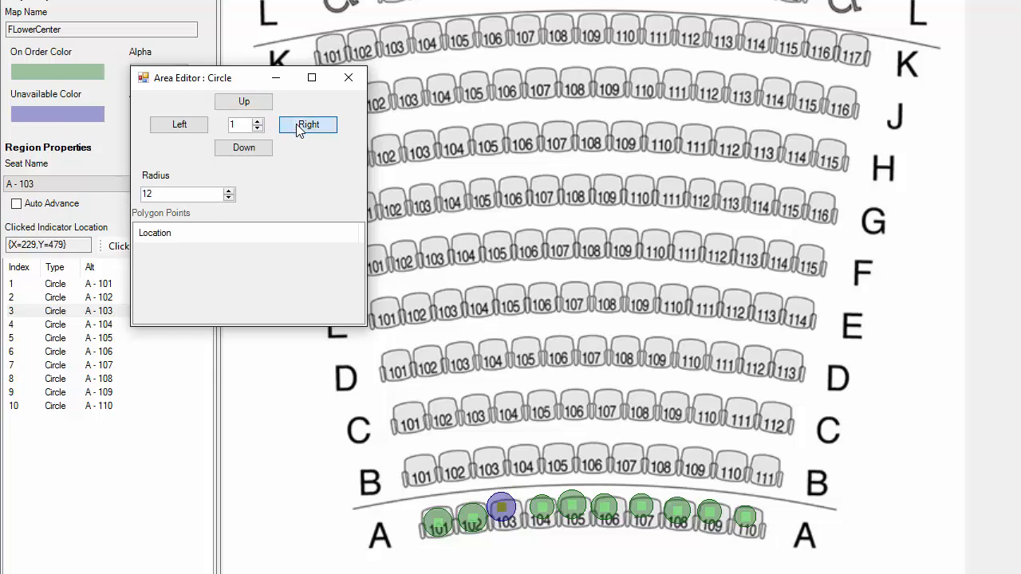
{"action": "left_click", "coordinate": [254, 154]}
{"action": "left_click", "coordinate": [254, 154]}
{"action": "left_click", "coordinate": [255, 155]}
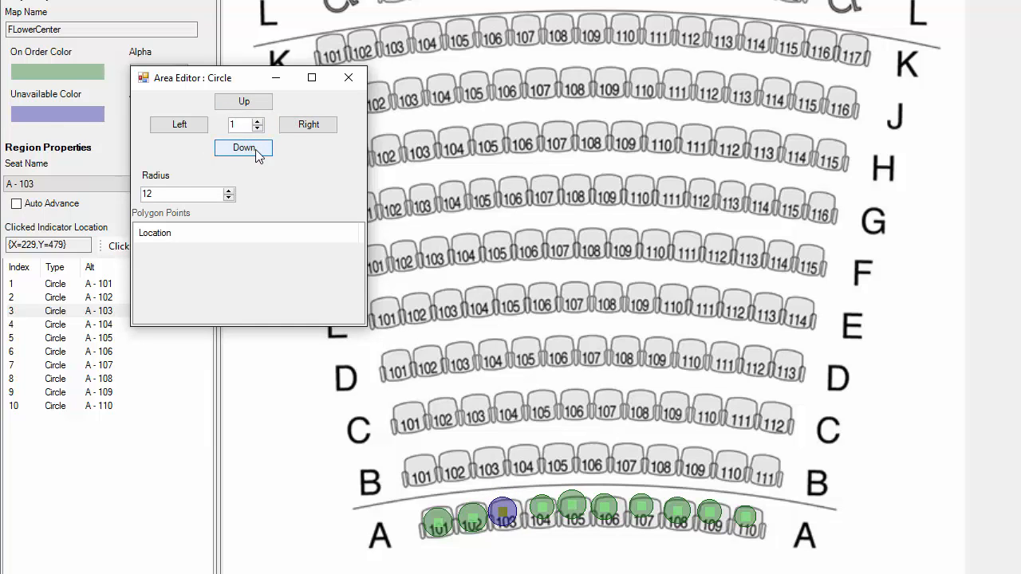
{"action": "left_click", "coordinate": [309, 124]}
{"action": "left_click", "coordinate": [247, 147]}
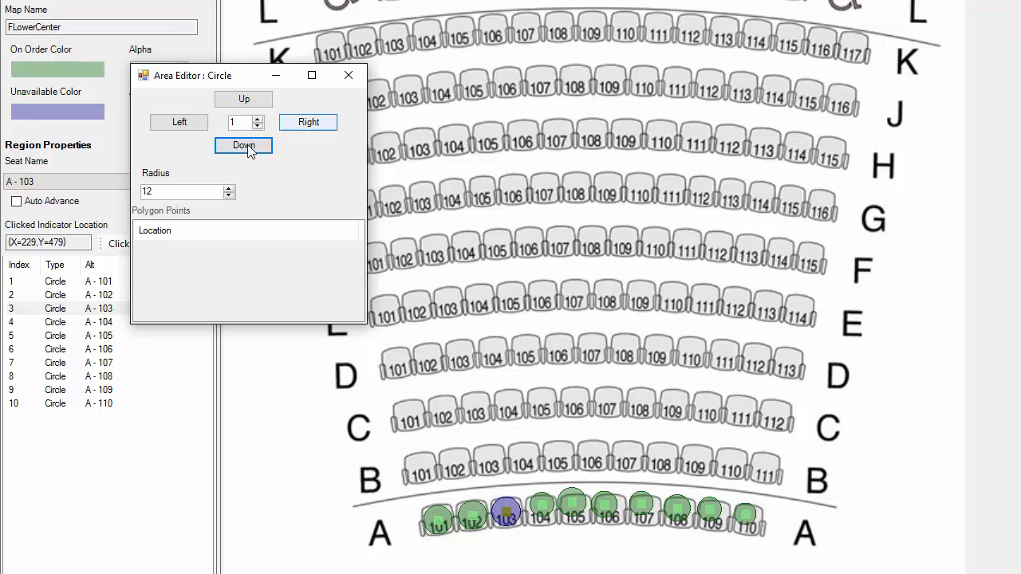
{"action": "left_click", "coordinate": [310, 125]}
{"action": "left_click", "coordinate": [356, 88]}
- Edit the points of the A - 104 circle, setting its radius to 12 and nudging it down and slightly left onto its seat
{"action": "left_click", "coordinate": [72, 321]}
{"action": "right_click", "coordinate": [70, 321]}
{"action": "left_click", "coordinate": [120, 384]}
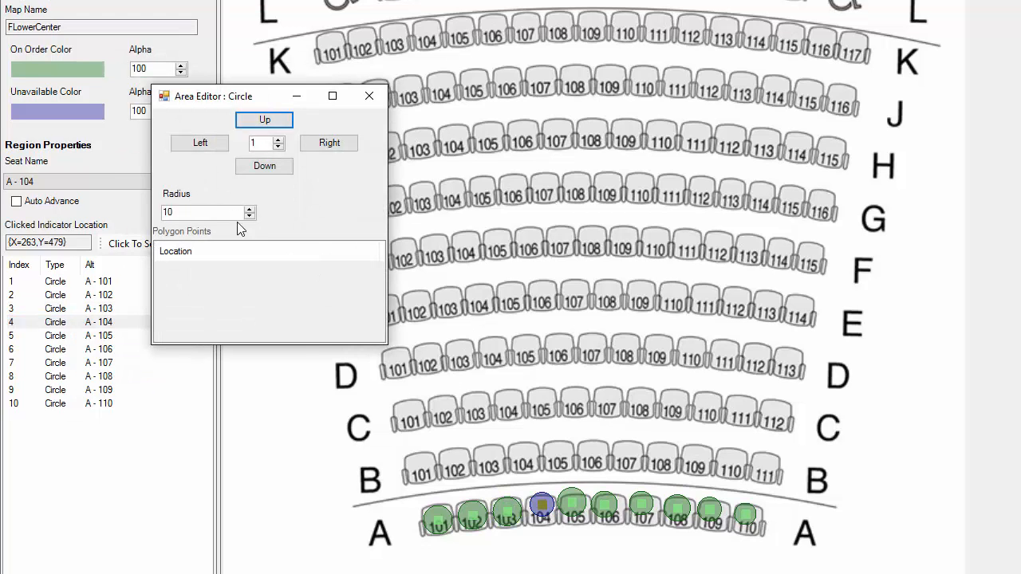
{"action": "left_click", "coordinate": [330, 143]}
{"action": "left_click", "coordinate": [264, 166]}
{"action": "left_click", "coordinate": [200, 143]}
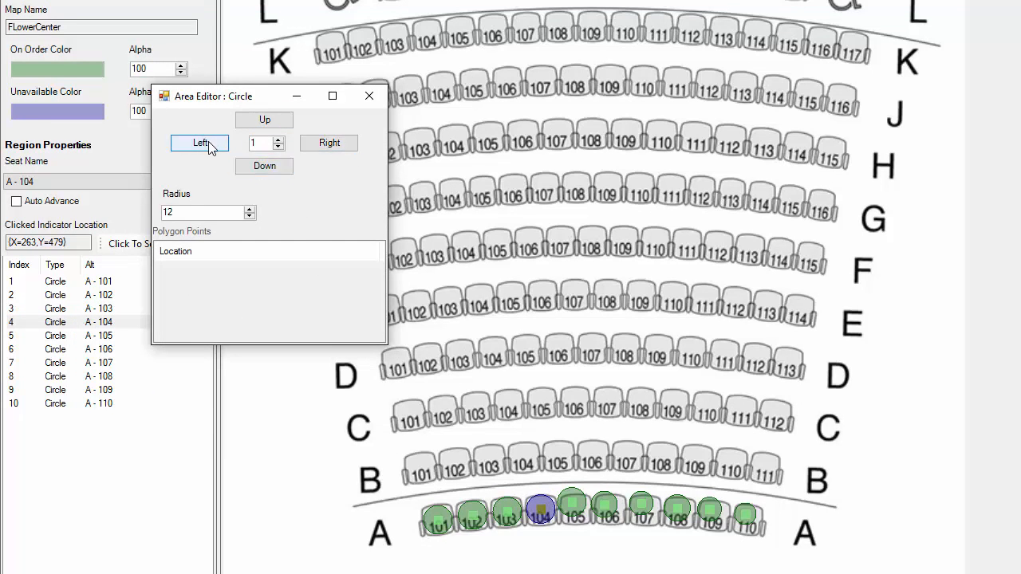
{"action": "left_click", "coordinate": [369, 95]}
- Edit the points of the A - 105 circle, setting its radius to 12 and nudging it right and down onto its seat
{"action": "right_click", "coordinate": [120, 335]}
{"action": "left_click", "coordinate": [160, 398]}
{"action": "left_click", "coordinate": [350, 164]}
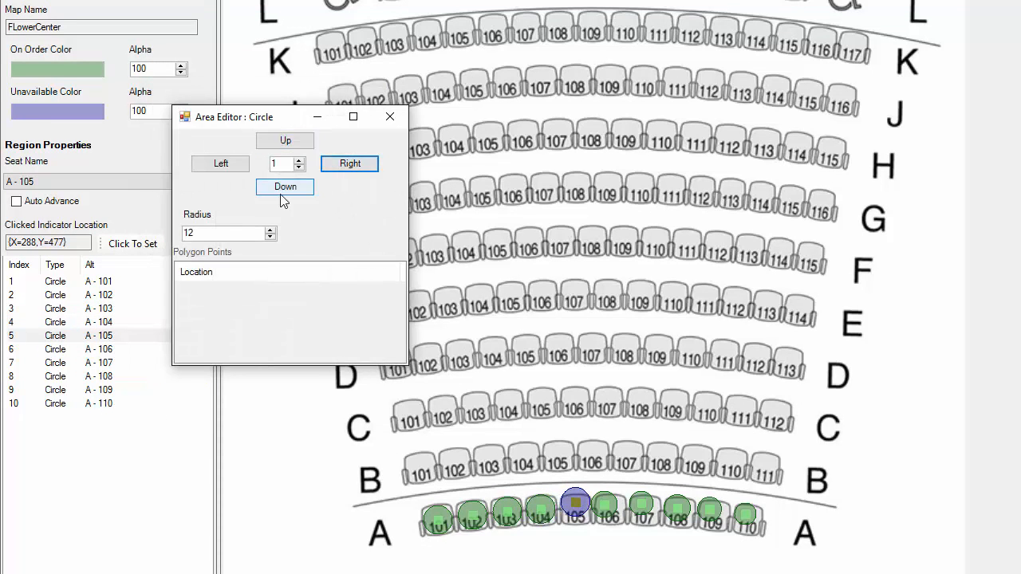
{"action": "left_click", "coordinate": [287, 187]}
{"action": "left_click", "coordinate": [350, 163]}
{"action": "left_click", "coordinate": [390, 117]}
- Edit the points of the A - 106 circle, enlarging it slightly and nudging it right and down until it covers its seat
{"action": "left_click", "coordinate": [73, 349]}
{"action": "right_click", "coordinate": [73, 348]}
{"action": "left_click", "coordinate": [119, 411]}
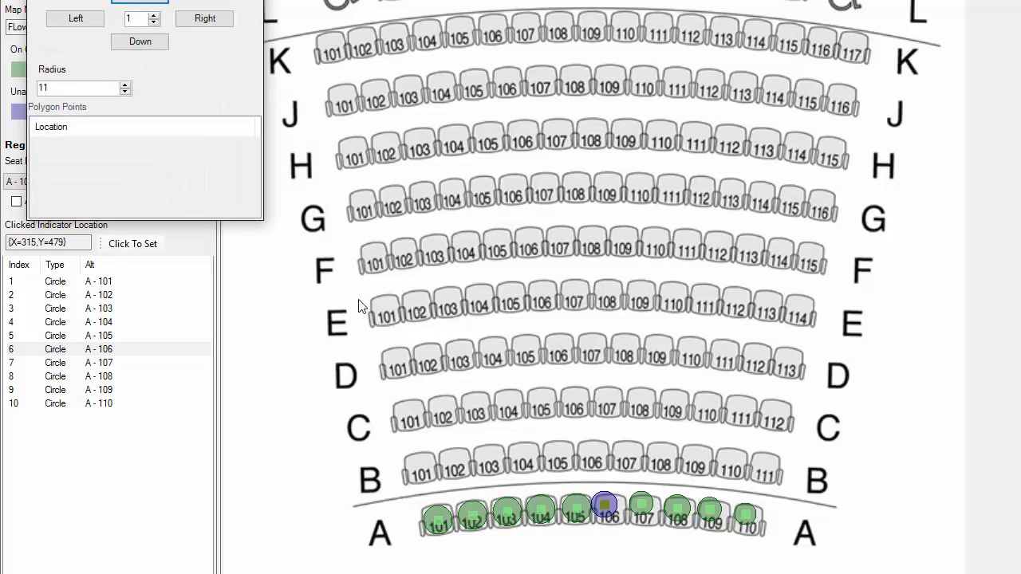
{"action": "left_click", "coordinate": [192, 20]}
{"action": "left_click", "coordinate": [155, 42]}
{"action": "left_click", "coordinate": [204, 20]}
{"action": "left_click", "coordinate": [244, 0]}
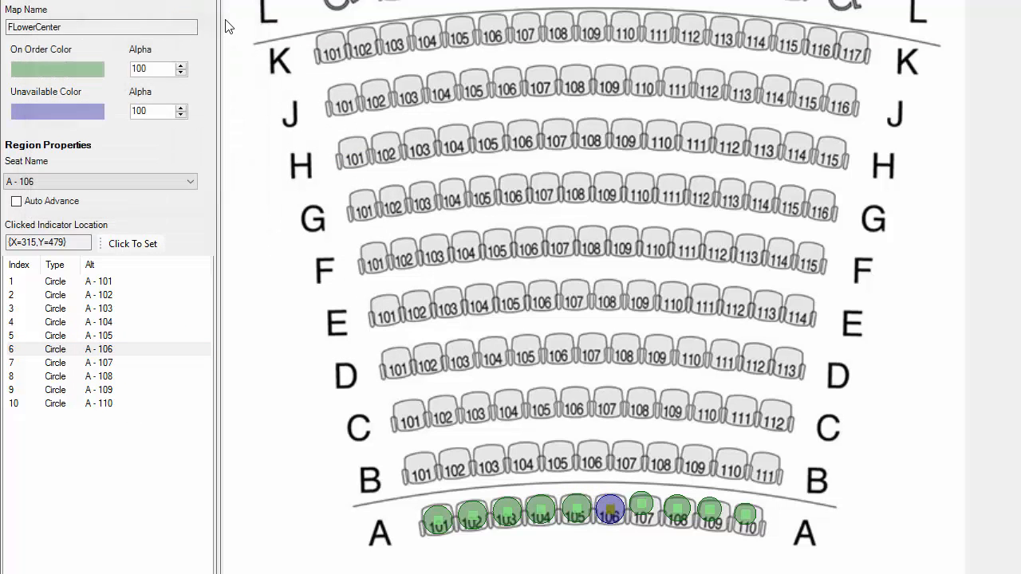
- Edit the points of the A - 107 circle, setting its radius to 12 and nudging it right and down onto its seat
{"action": "right_click", "coordinate": [91, 363]}
{"action": "left_click", "coordinate": [140, 424]}
{"action": "left_click", "coordinate": [226, 39]}
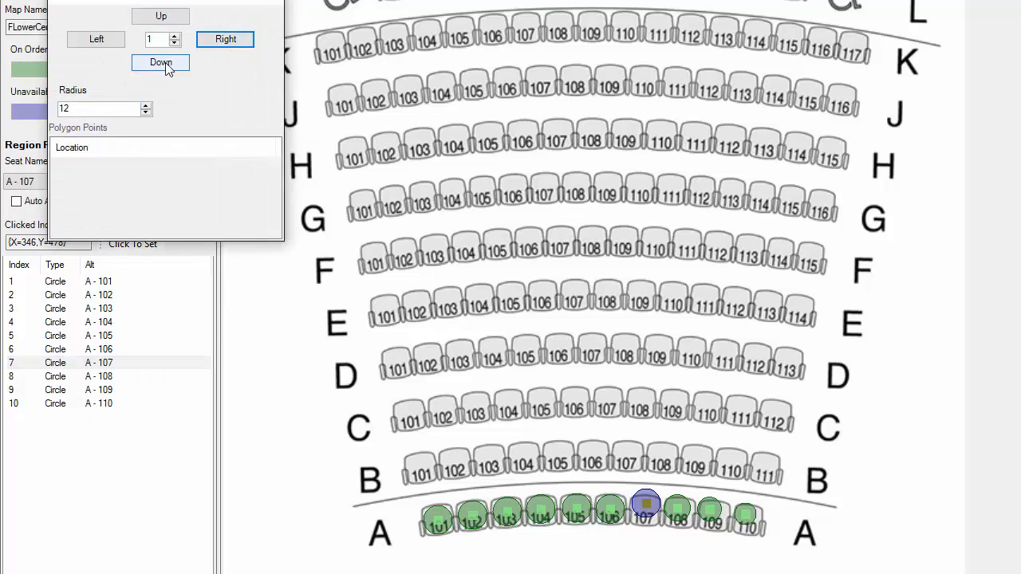
{"action": "left_click", "coordinate": [162, 63]}
{"action": "left_click", "coordinate": [266, 2]}
- Edit the points of the A - 108 circle, setting its radius to 12 and nudging it right and down onto its seat
{"action": "left_click", "coordinate": [72, 375]}
{"action": "right_click", "coordinate": [74, 373]}
{"action": "left_click", "coordinate": [122, 433]}
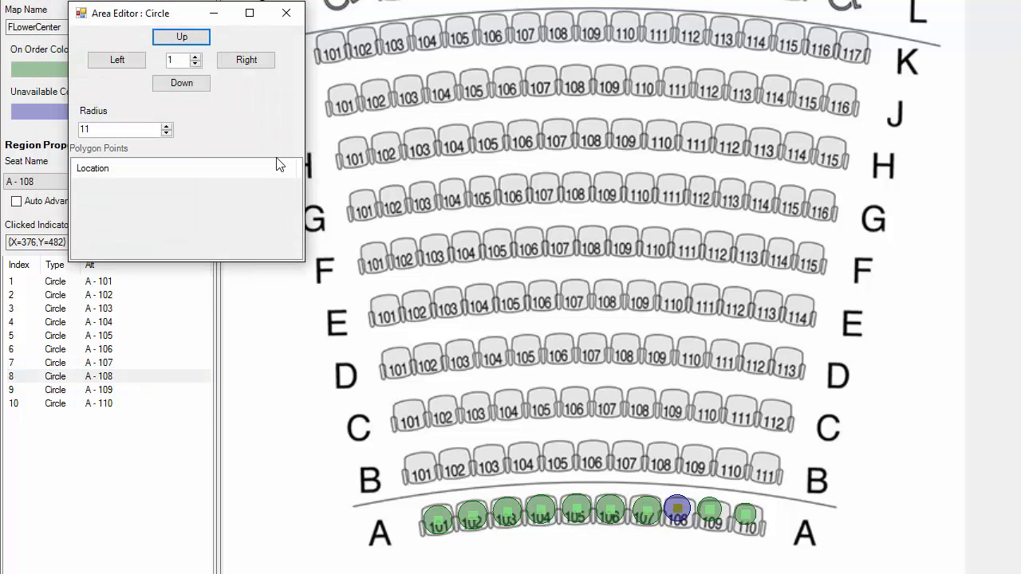
{"action": "left_click", "coordinate": [225, 64]}
{"action": "left_click", "coordinate": [181, 83]}
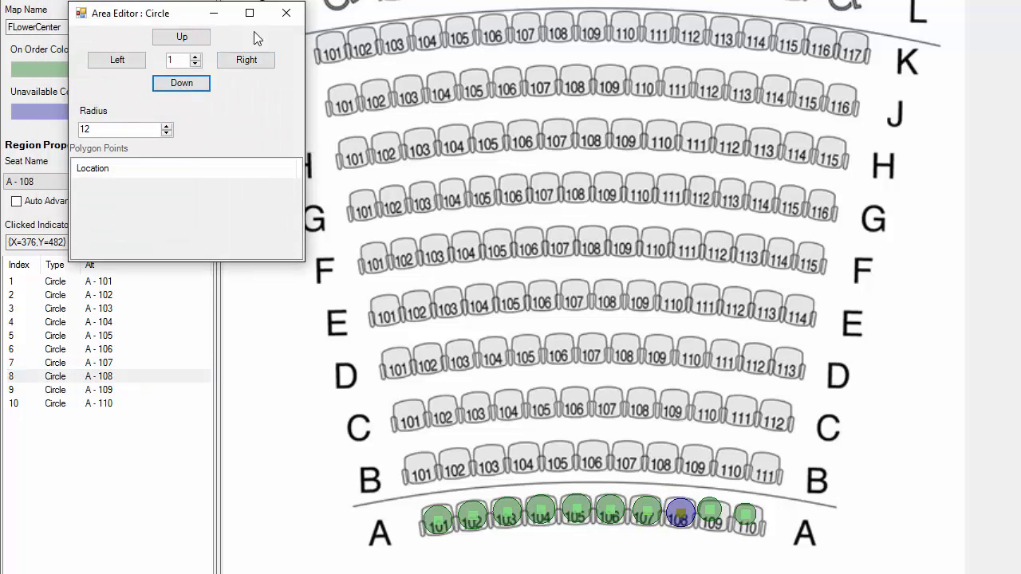
{"action": "left_click", "coordinate": [285, 13]}
- Edit the points of the A - 109 circle, setting its radius to 12 and nudging it right and down onto its seat
{"action": "left_click", "coordinate": [83, 389]}
{"action": "right_click", "coordinate": [83, 390]}
{"action": "left_click", "coordinate": [123, 448]}
{"action": "left_click", "coordinate": [267, 81]}
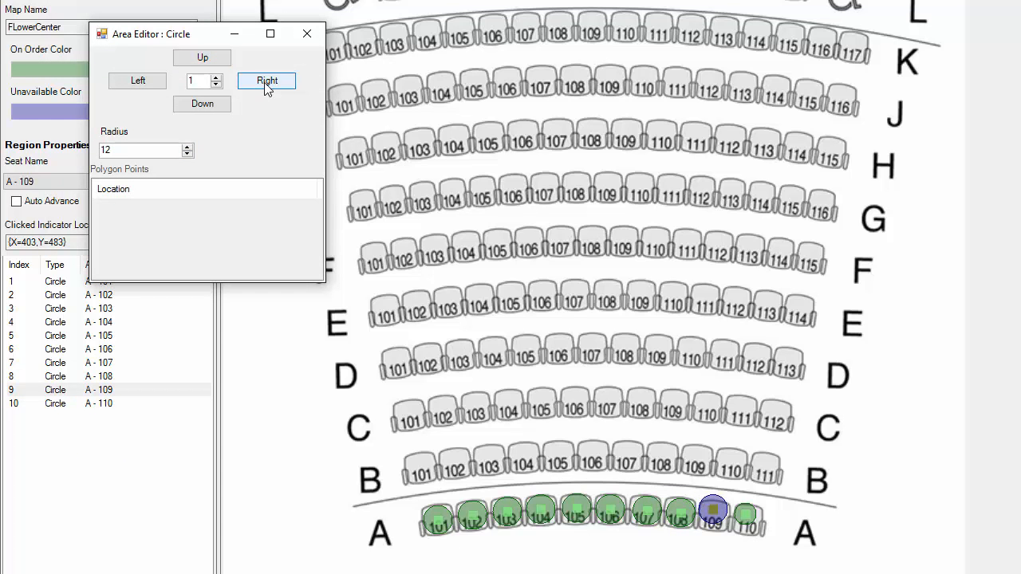
{"action": "left_click", "coordinate": [203, 104]}
{"action": "left_click", "coordinate": [281, 83]}
{"action": "left_click", "coordinate": [307, 33]}
- Edit the points of the A - 110 circle, setting its radius to 12 and nudging it right and down onto its seat
{"action": "left_click", "coordinate": [83, 403]}
{"action": "right_click", "coordinate": [83, 403]}
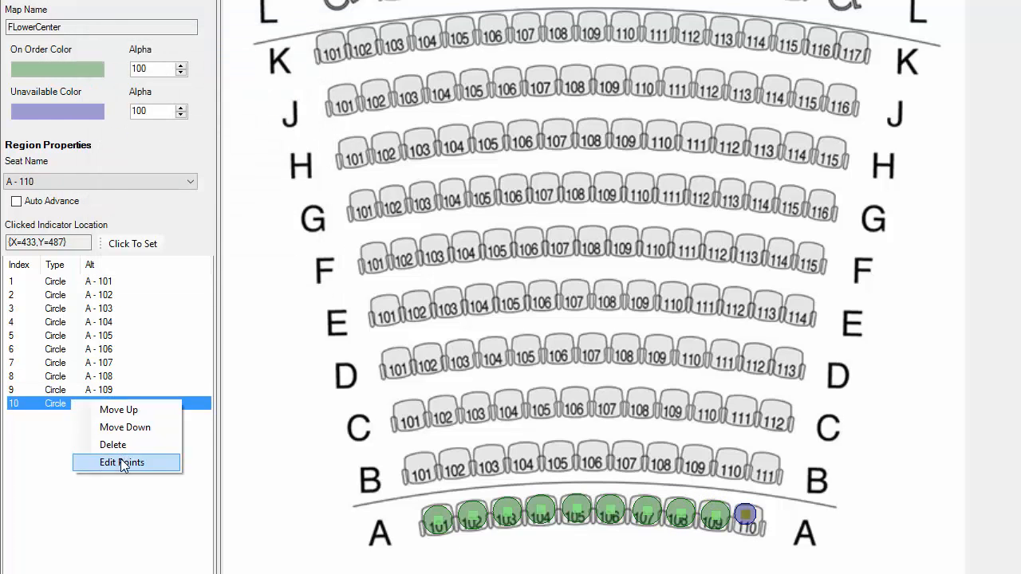
{"action": "left_click", "coordinate": [123, 462]}
{"action": "triple_click", "coordinate": [209, 167]}
{"action": "left_click", "coordinate": [287, 101]}
{"action": "left_click", "coordinate": [223, 125]}
{"action": "left_click", "coordinate": [287, 102]}
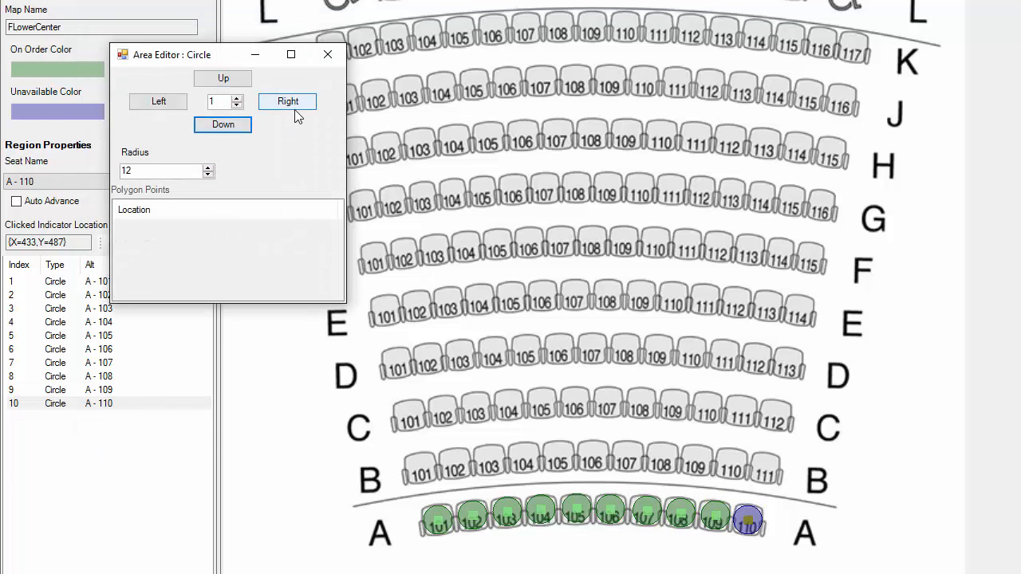
{"action": "left_click", "coordinate": [327, 55]}
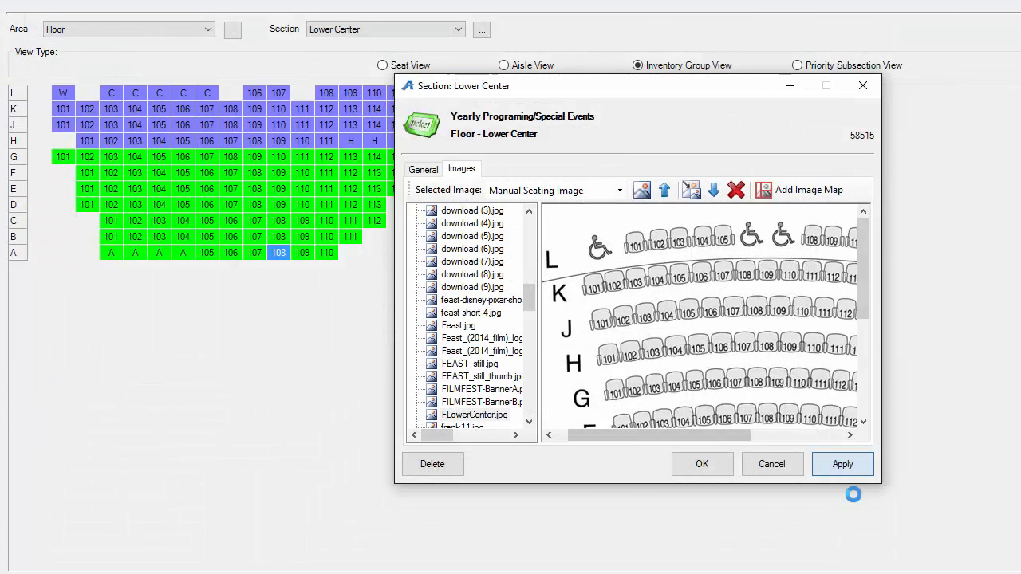
- Apply the changes to the Lower Center section and reopen its image map for editing
{"action": "left_click", "coordinate": [842, 464]}
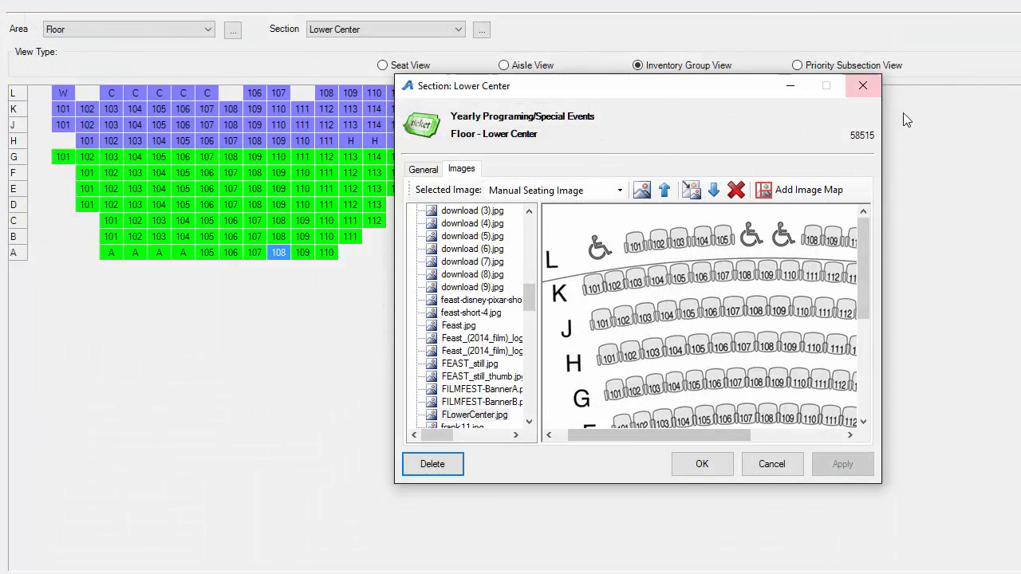
{"action": "left_click", "coordinate": [798, 190]}
{"action": "left_click", "coordinate": [591, 74]}
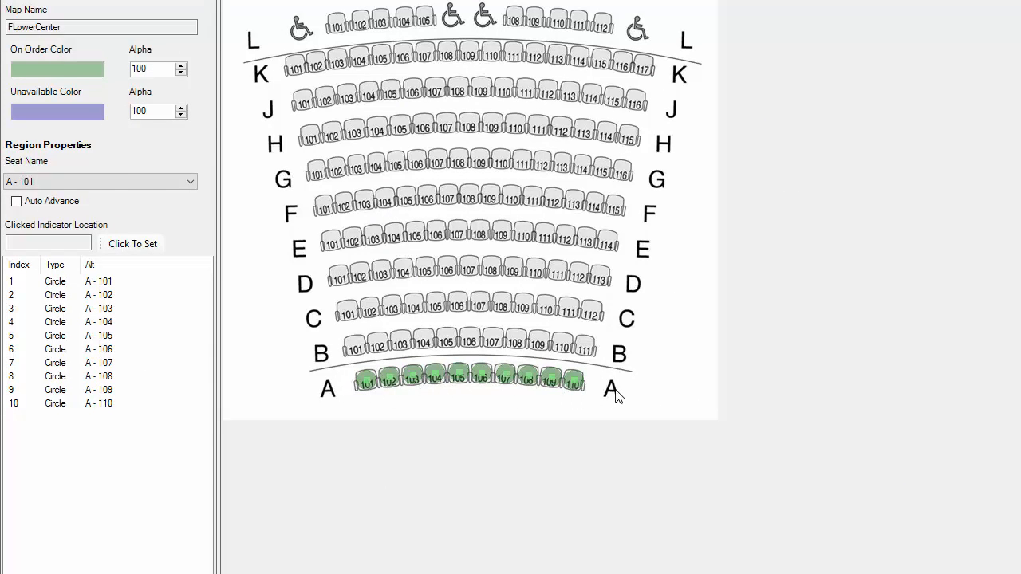
- Starting from seat B - 101 with Auto Advance on, add a circle region over each row B seat through B - 111
{"action": "left_click", "coordinate": [167, 184]}
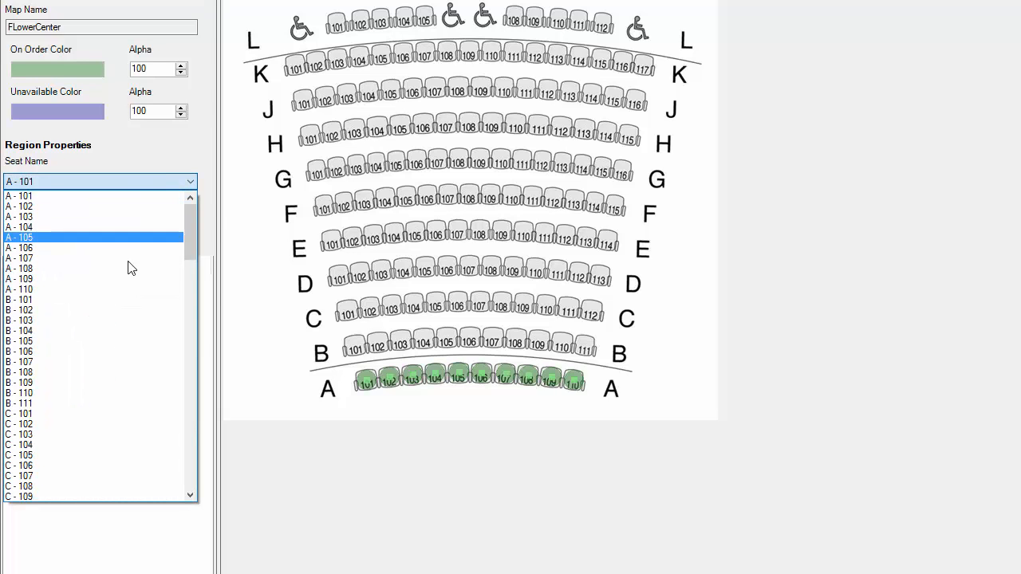
{"action": "left_click", "coordinate": [105, 300]}
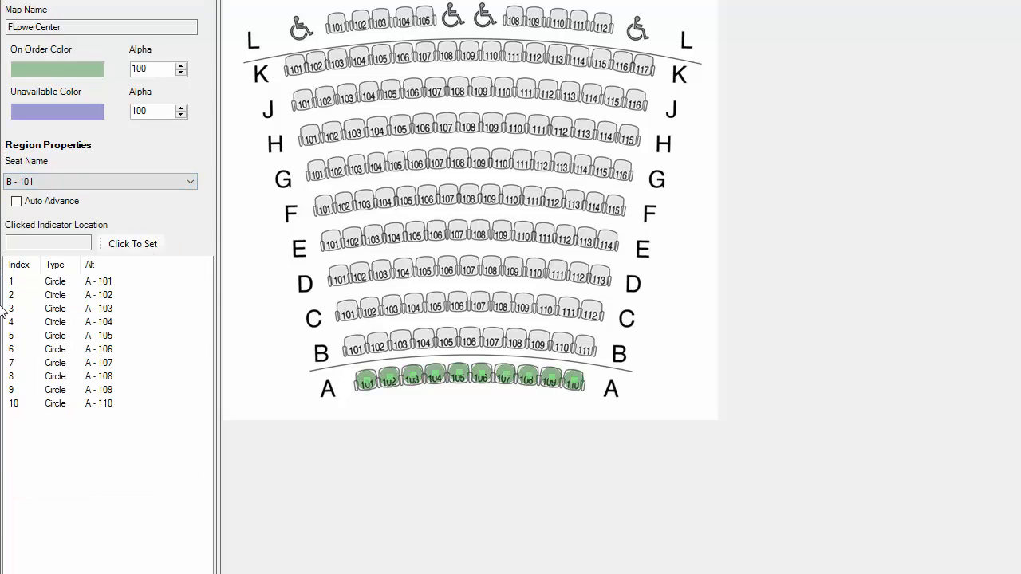
{"action": "left_click", "coordinate": [26, 206]}
{"action": "left_click", "coordinate": [356, 350]}
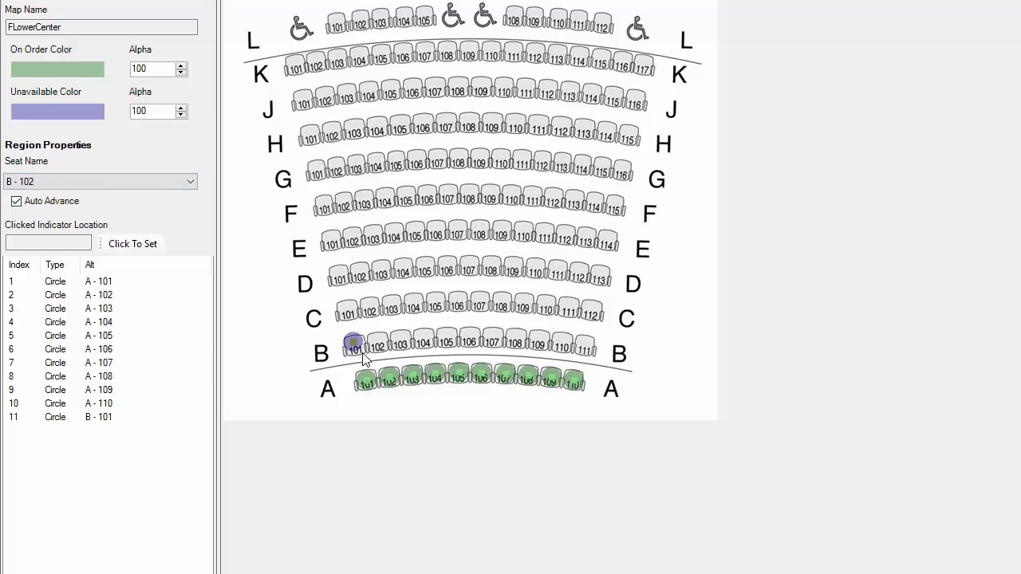
{"action": "left_click", "coordinate": [376, 343]}
{"action": "left_click", "coordinate": [400, 342]}
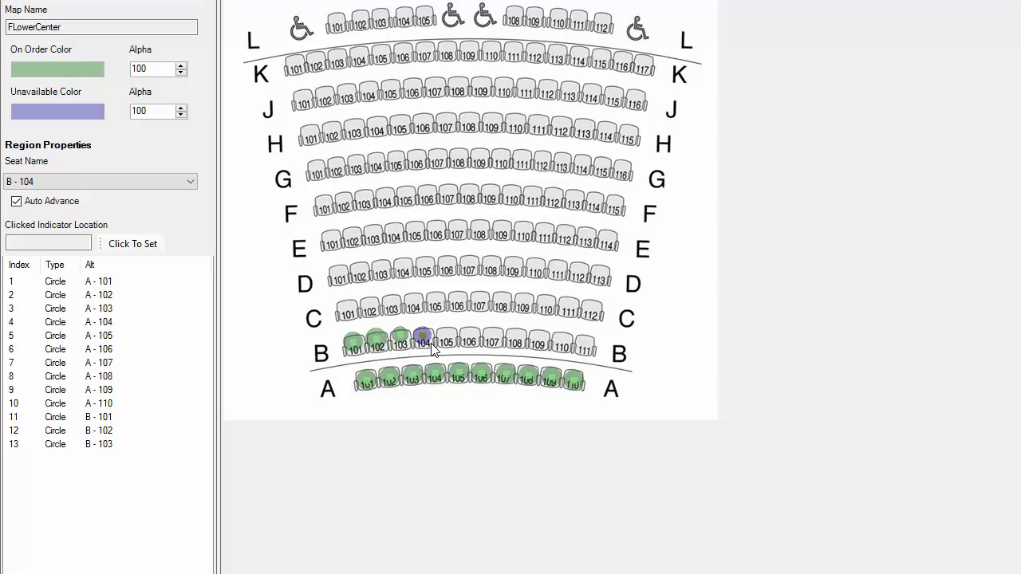
{"action": "left_click", "coordinate": [423, 342]}
{"action": "left_click", "coordinate": [446, 341]}
{"action": "left_click", "coordinate": [468, 340]}
{"action": "left_click", "coordinate": [492, 339]}
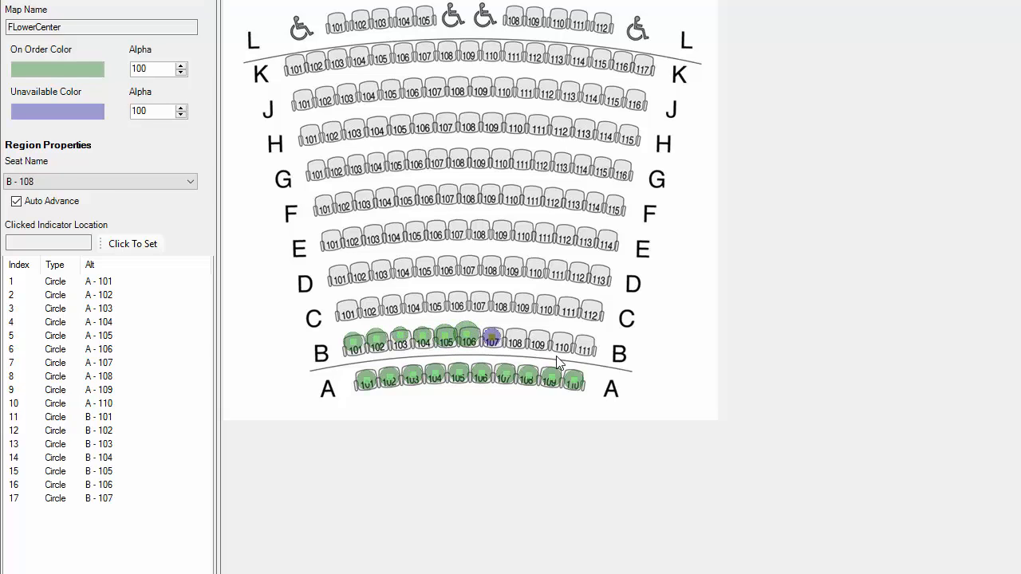
{"action": "left_click", "coordinate": [515, 342]}
{"action": "left_click", "coordinate": [538, 343]}
{"action": "left_click", "coordinate": [562, 344]}
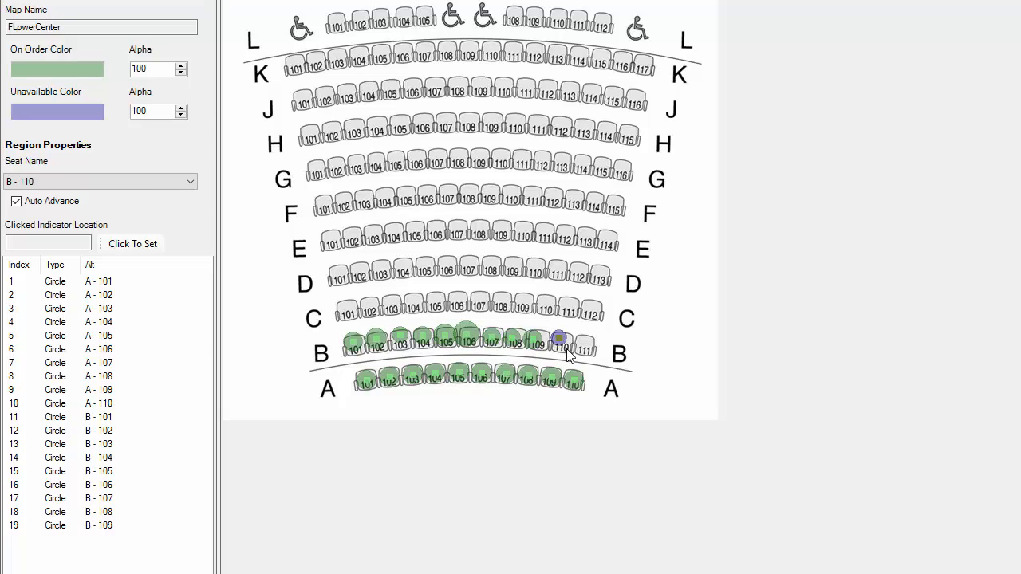
{"action": "left_click", "coordinate": [586, 351]}
- Add a circle region over each row C seat from C - 101 through C - 112
{"action": "left_click", "coordinate": [342, 308]}
{"action": "left_click", "coordinate": [369, 307]}
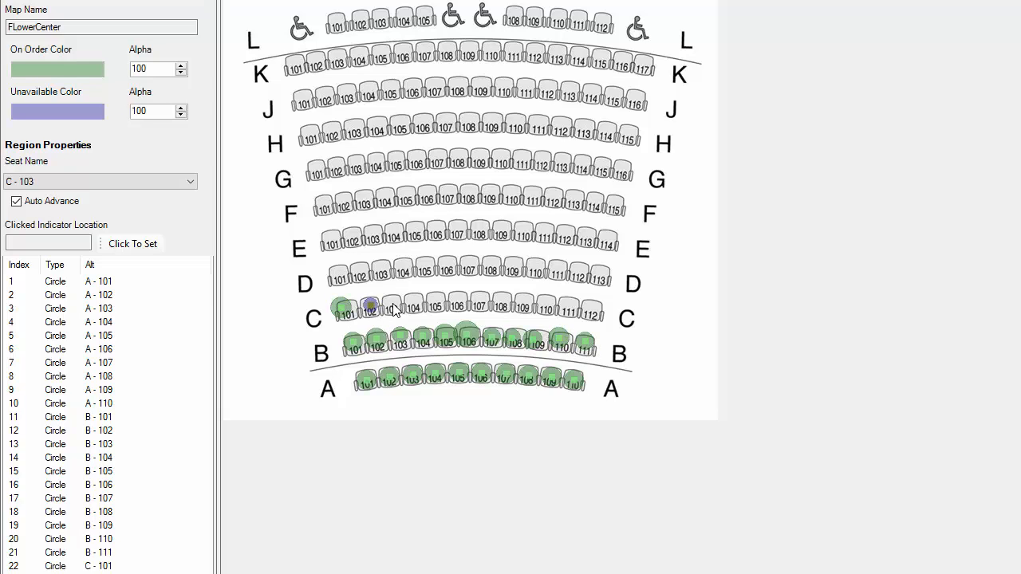
{"action": "left_click", "coordinate": [391, 306]}
{"action": "left_click", "coordinate": [425, 310]}
{"action": "left_click", "coordinate": [446, 309]}
{"action": "left_click", "coordinate": [470, 307]}
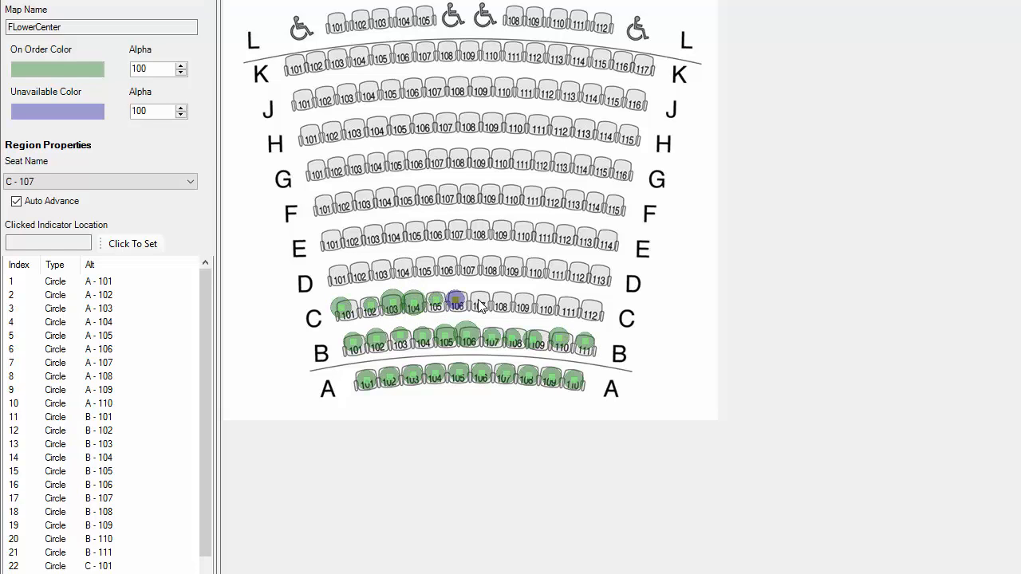
{"action": "left_click", "coordinate": [492, 306]}
{"action": "left_click", "coordinate": [502, 305]}
{"action": "left_click", "coordinate": [524, 308]}
{"action": "left_click", "coordinate": [546, 309]}
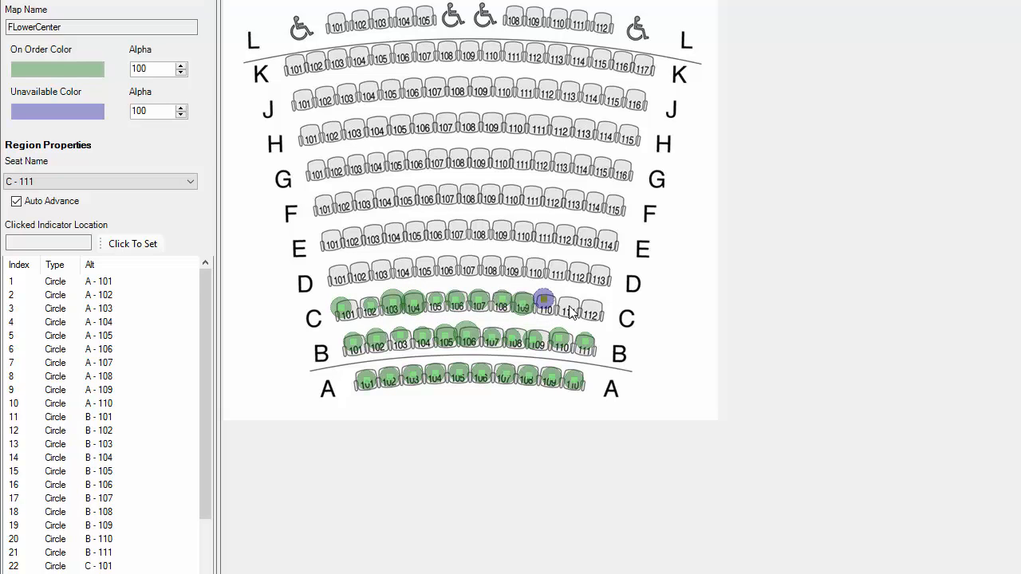
{"action": "left_click", "coordinate": [569, 310]}
{"action": "left_click", "coordinate": [594, 315]}
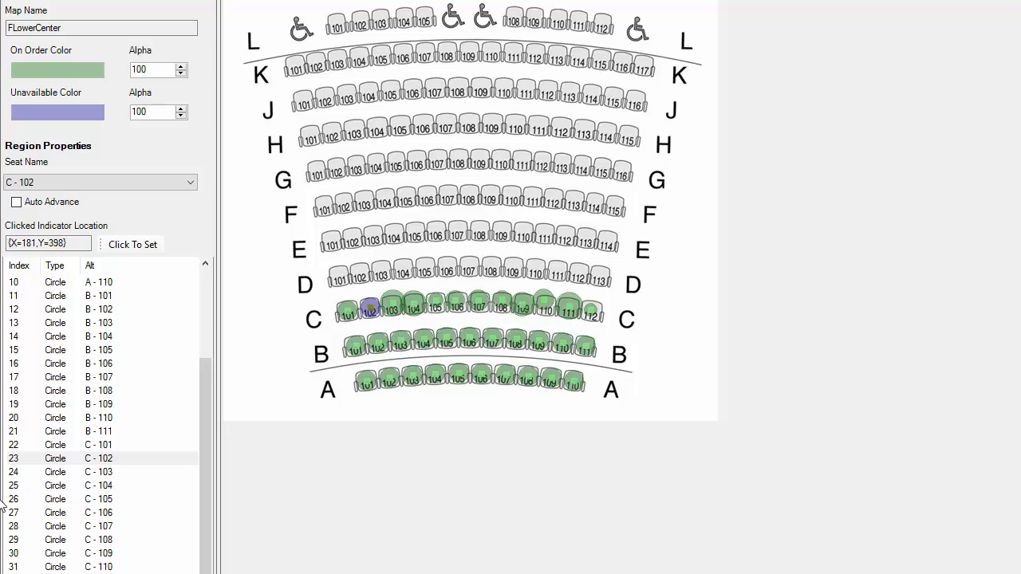
- Edit the points of the C - 103 circle and set its radius to 12
{"action": "left_click", "coordinate": [102, 472]}
{"action": "right_click", "coordinate": [101, 473]}
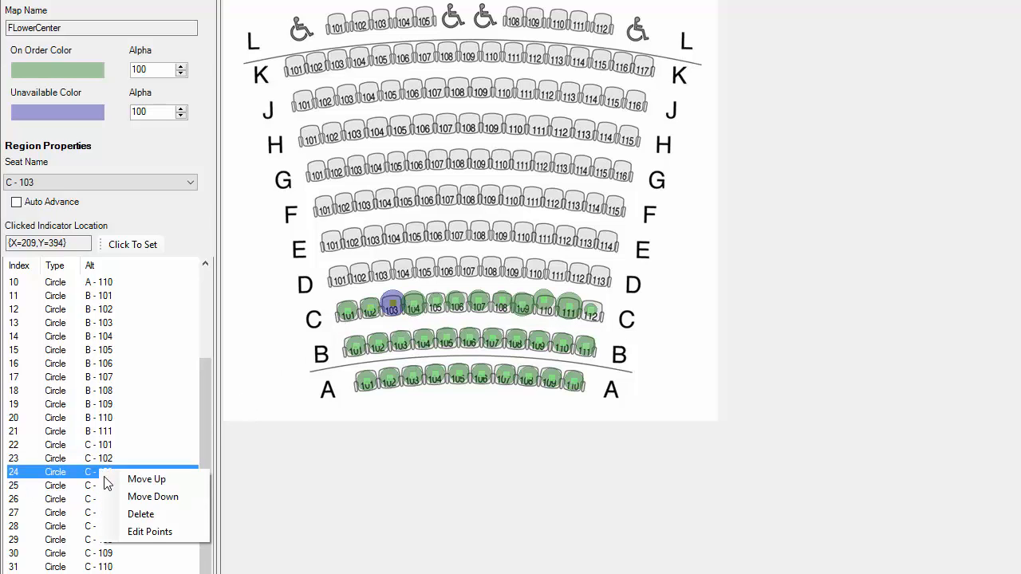
{"action": "left_click", "coordinate": [150, 532]}
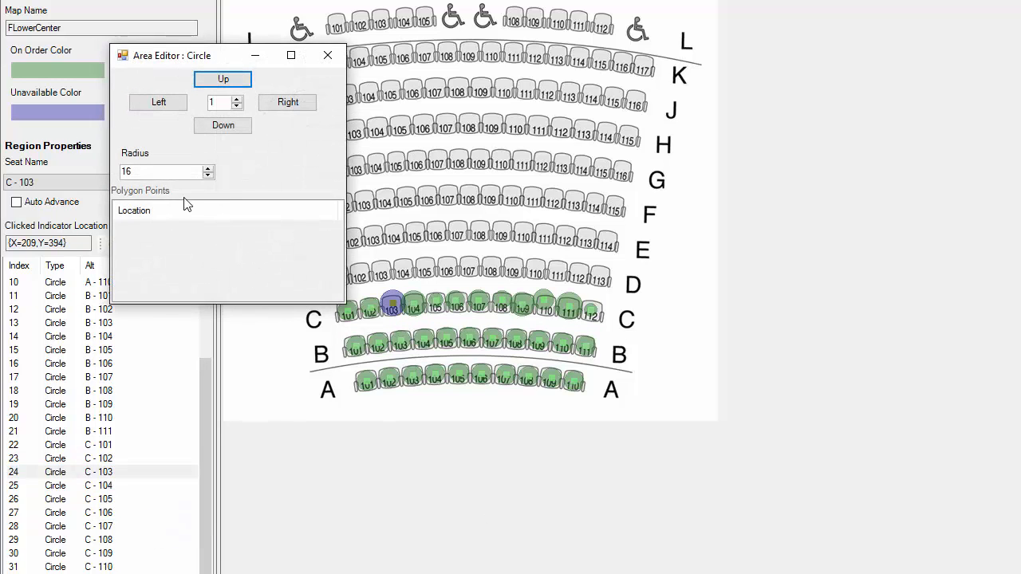
{"action": "left_click_drag", "start_coordinate": [150, 175], "coordinate": [14, 170]}
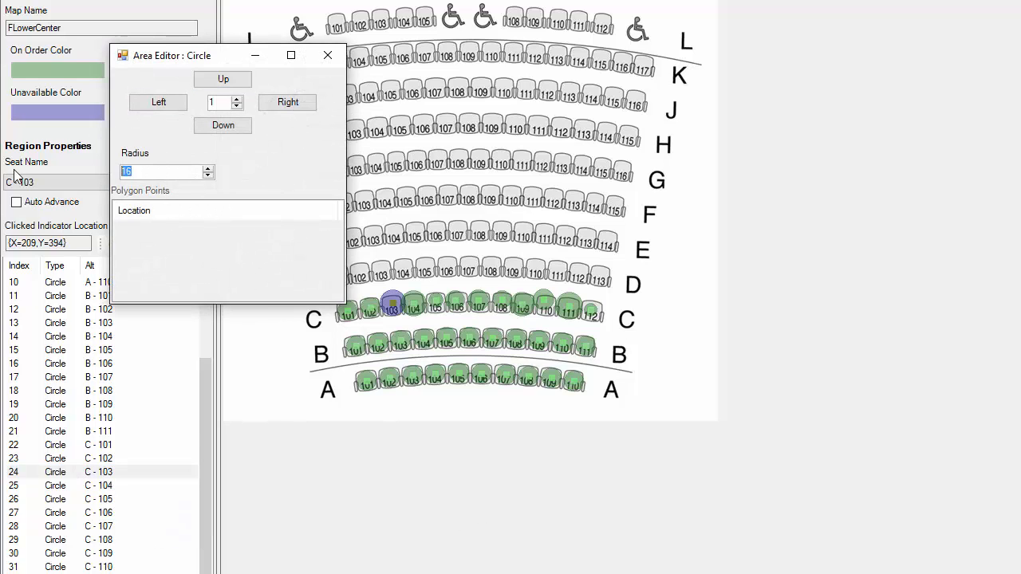
{"action": "type", "text": "12"}
- Nudge the C - 103 circle in small increments until it is centred on its seat
{"action": "left_click", "coordinate": [288, 106]}
{"action": "left_click", "coordinate": [234, 130]}
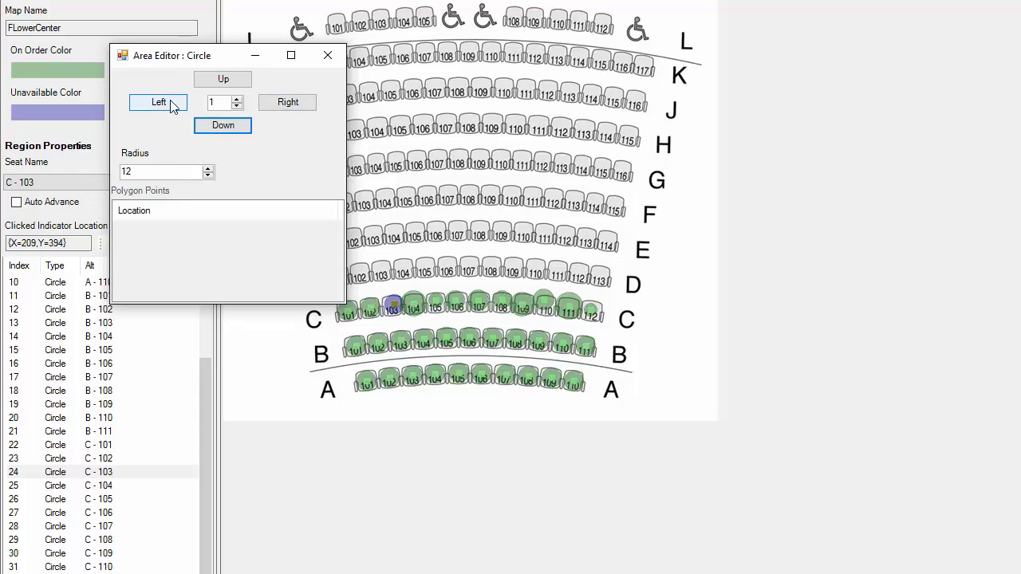
{"action": "left_click", "coordinate": [172, 107]}
{"action": "left_click", "coordinate": [226, 80]}
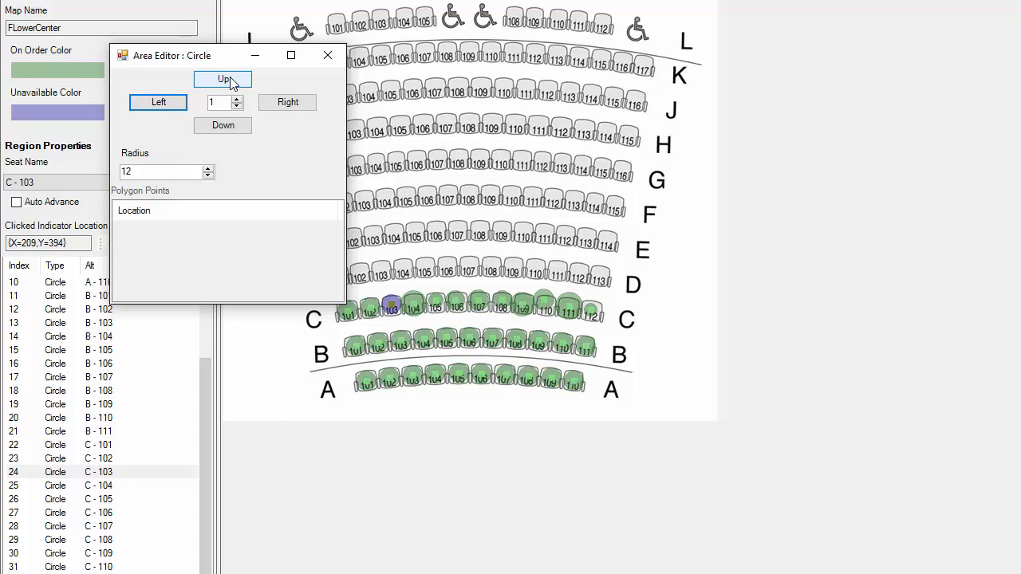
{"action": "left_click", "coordinate": [225, 130]}
{"action": "left_click", "coordinate": [224, 130]}
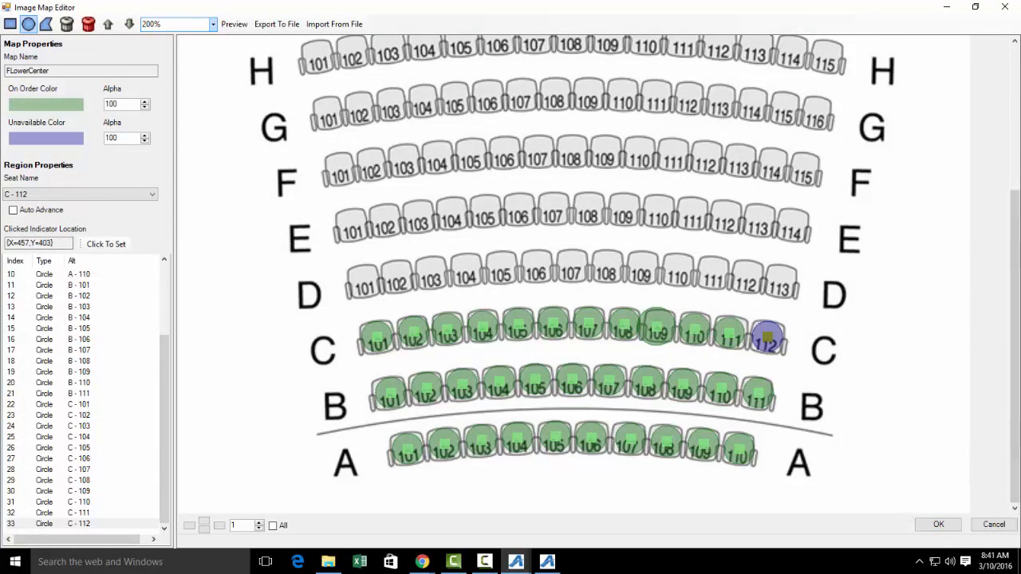
- Preview the image map and test the seat regions for A - 101 and A - 102
{"action": "scroll", "coordinate": [327, 419], "scroll_direction": "up", "scroll_amount": 4}
{"action": "scroll", "coordinate": [327, 418], "scroll_direction": "down", "scroll_amount": 4}
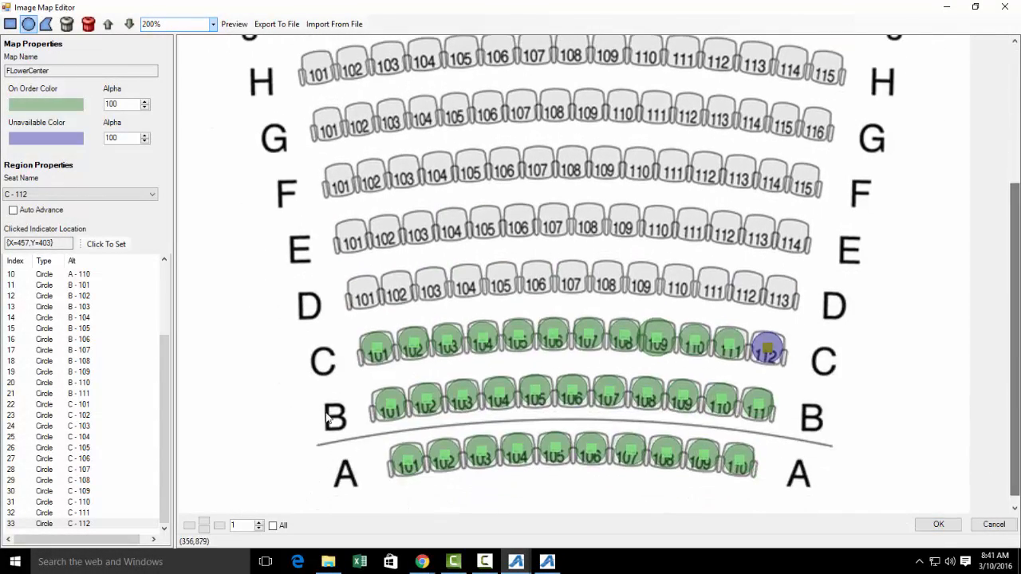
{"action": "scroll", "coordinate": [299, 359], "scroll_direction": "up", "scroll_amount": 4}
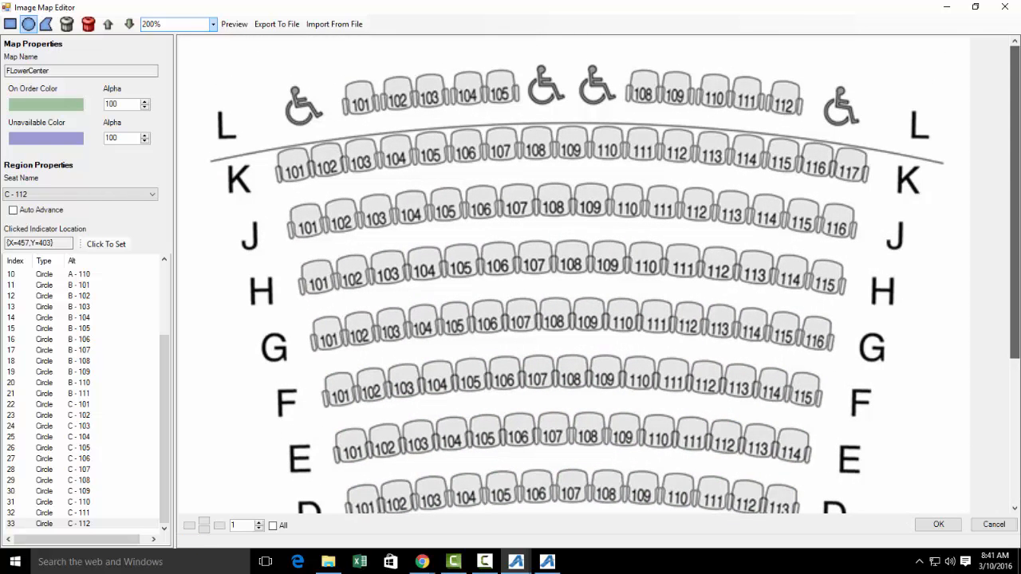
{"action": "left_click", "coordinate": [234, 25]}
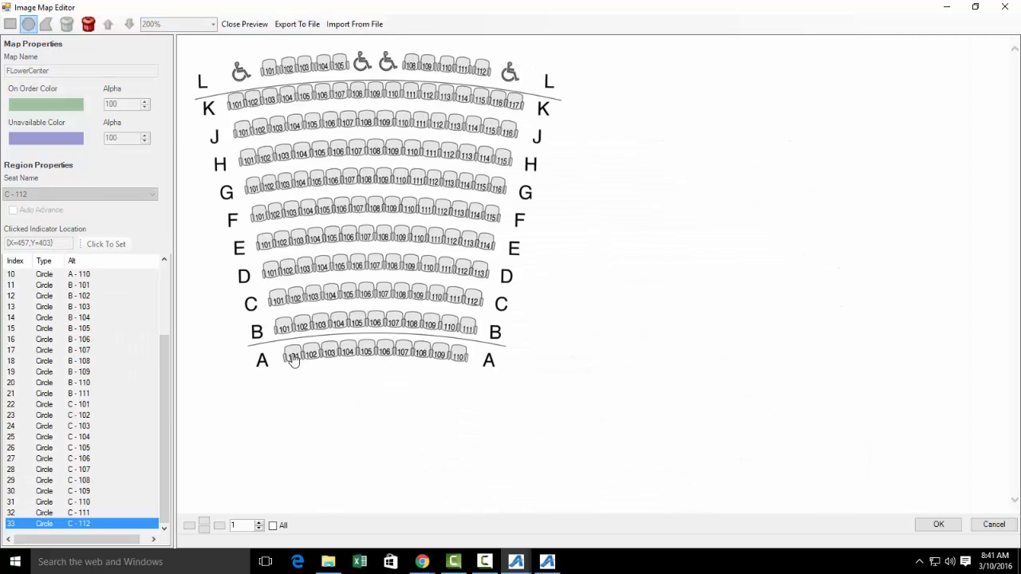
{"action": "left_click", "coordinate": [292, 361]}
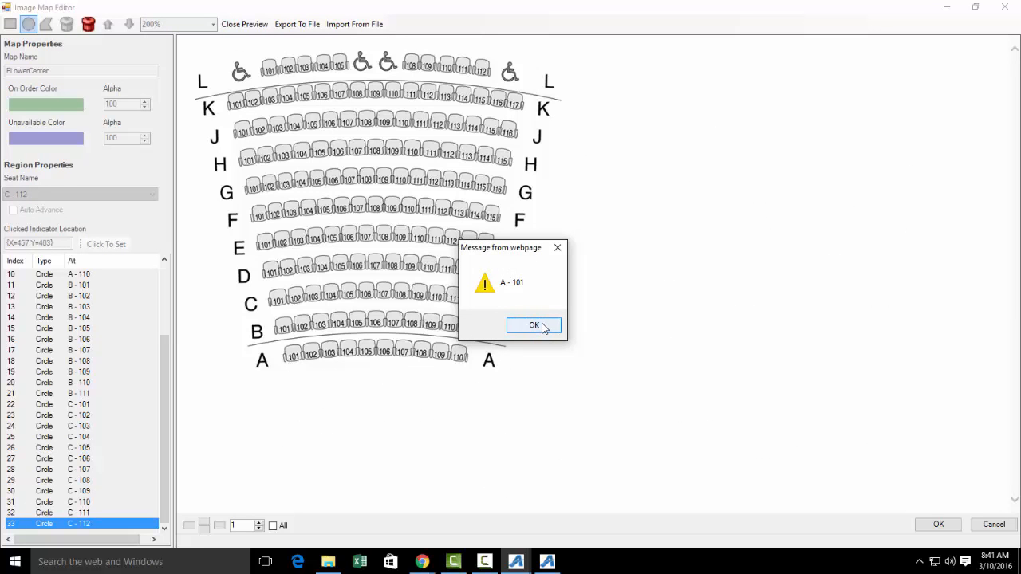
{"action": "left_click", "coordinate": [535, 325]}
{"action": "left_click", "coordinate": [317, 358]}
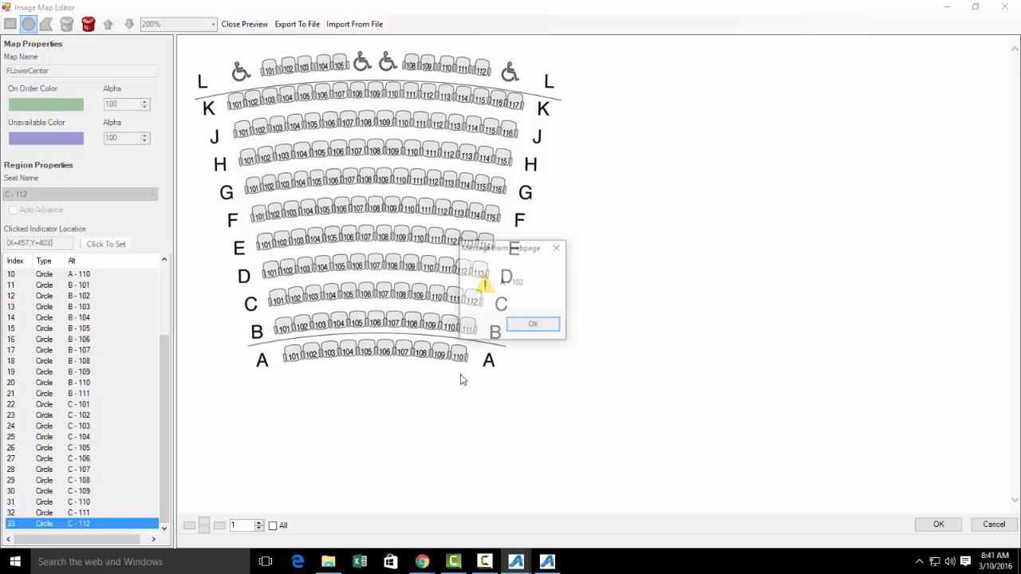
- Test more seat regions in the image map preview: further row A seats, the first two row B seats and a mid-row C seat
{"action": "left_click", "coordinate": [549, 327]}
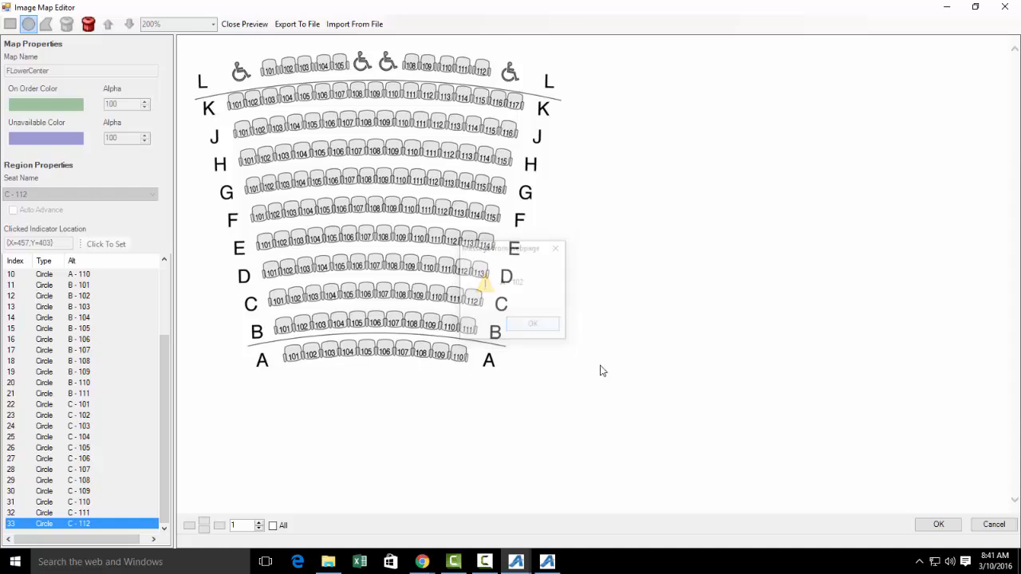
{"action": "left_click", "coordinate": [360, 358]}
{"action": "left_click", "coordinate": [549, 327]}
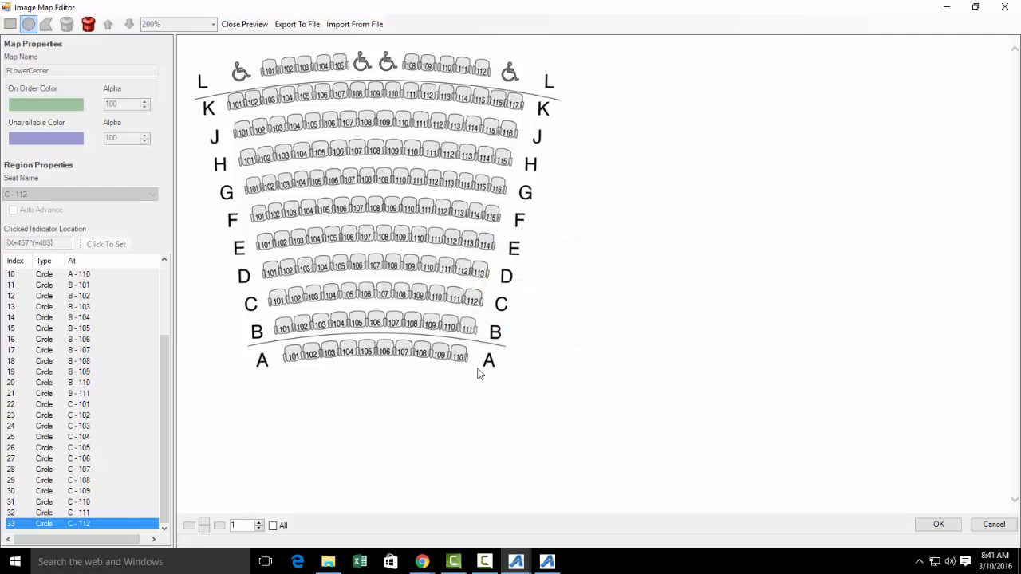
{"action": "left_click", "coordinate": [352, 361]}
{"action": "left_click", "coordinate": [530, 326]}
{"action": "left_click", "coordinate": [285, 331]}
{"action": "left_click", "coordinate": [536, 325]}
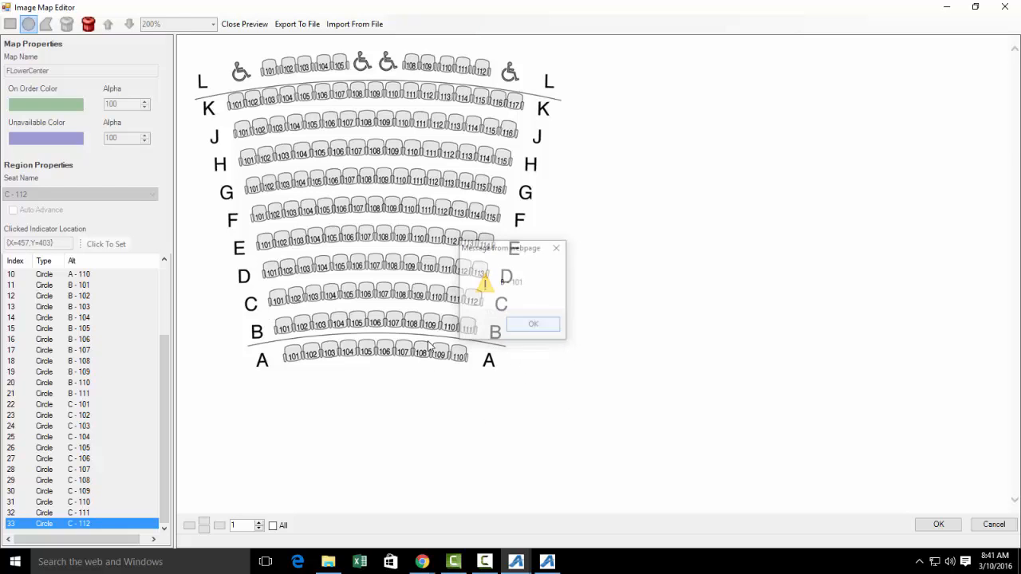
{"action": "left_click", "coordinate": [304, 327]}
{"action": "left_click", "coordinate": [547, 327]}
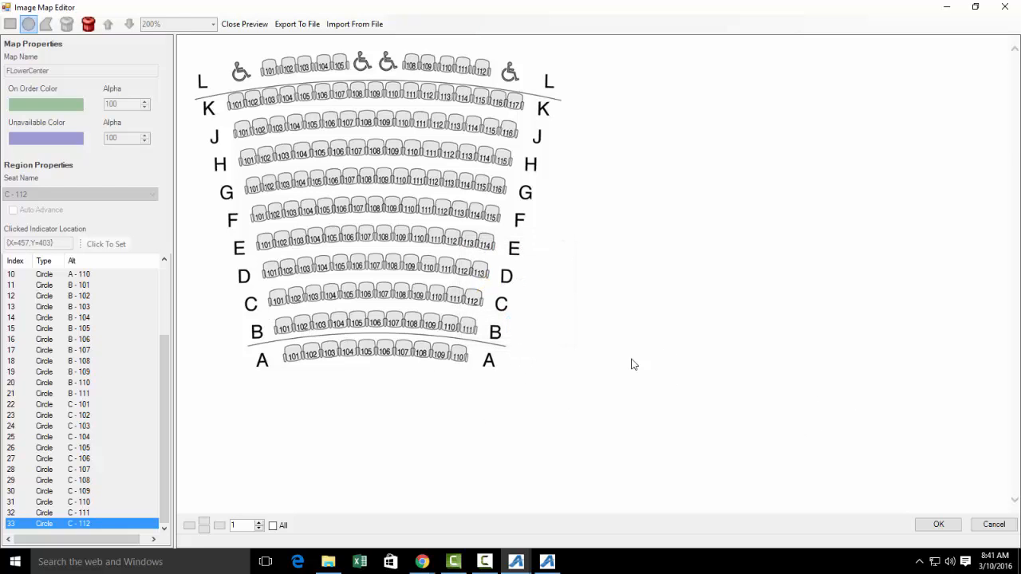
{"action": "left_click", "coordinate": [385, 298]}
{"action": "left_click", "coordinate": [532, 325]}
- Accept the seat image map and apply it to the Lower Center section's manual seating image
{"action": "left_click", "coordinate": [939, 526]}
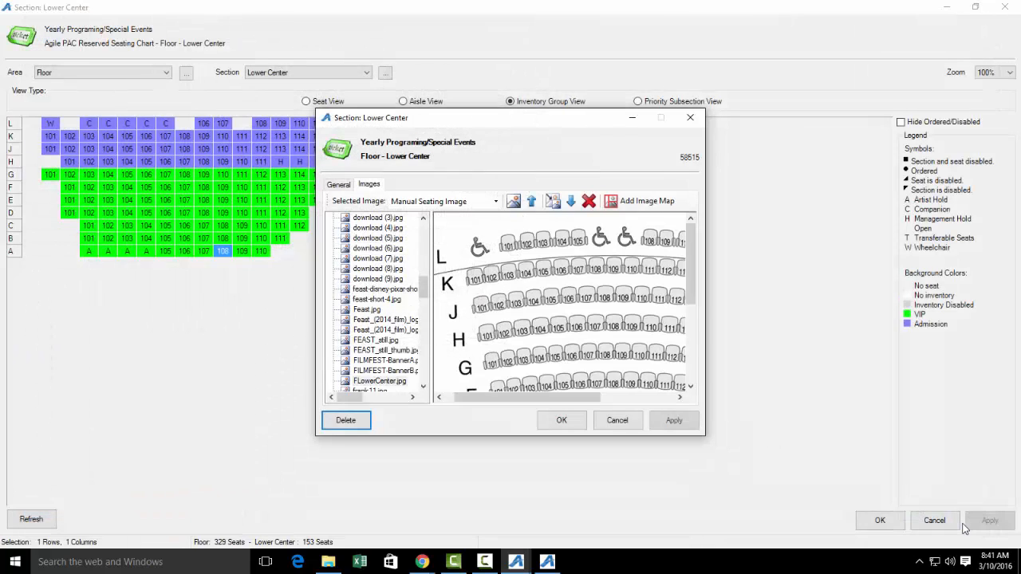
{"action": "key", "text": "F10"}
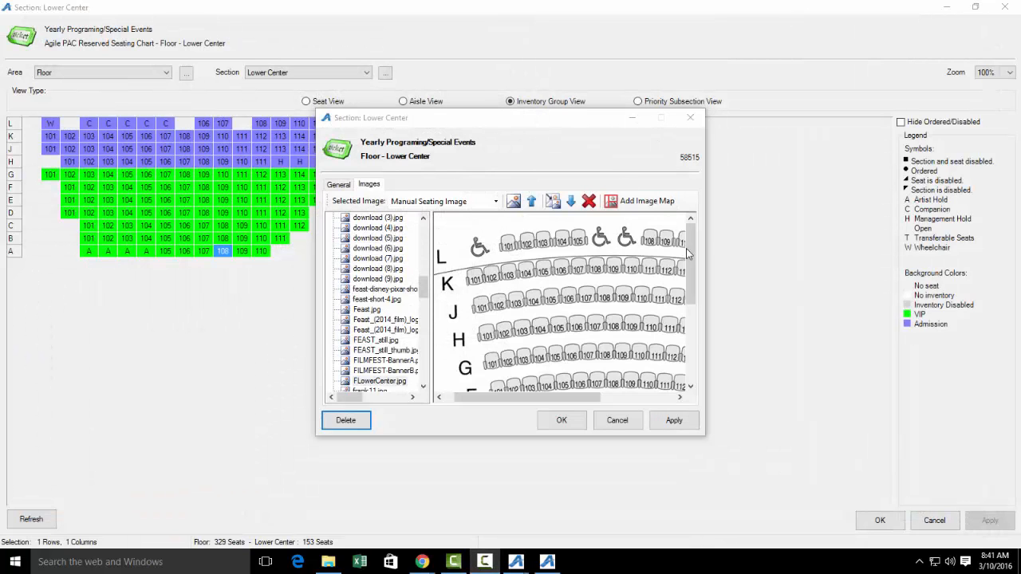
{"action": "left_click", "coordinate": [674, 421]}
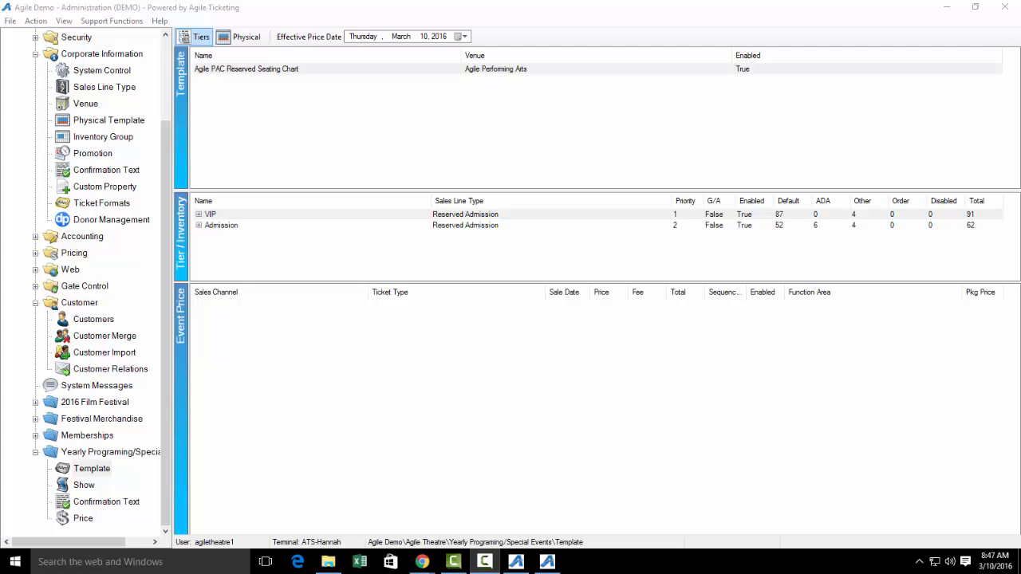
- Open the Agile PAC Reserved Seating Chart template's properties and start an image map on its overhead image
{"action": "left_click", "coordinate": [256, 70]}
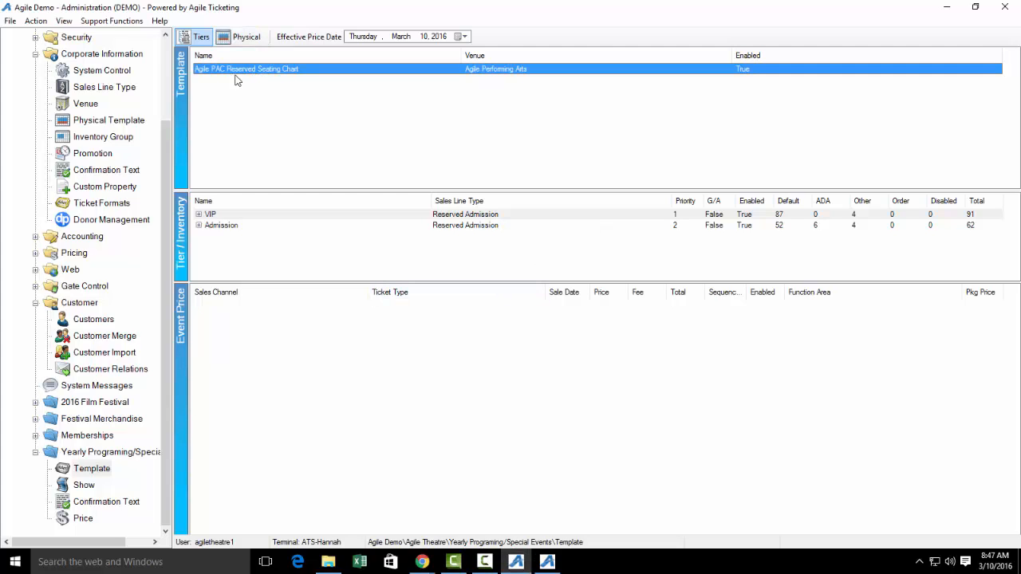
{"action": "right_click", "coordinate": [262, 73]}
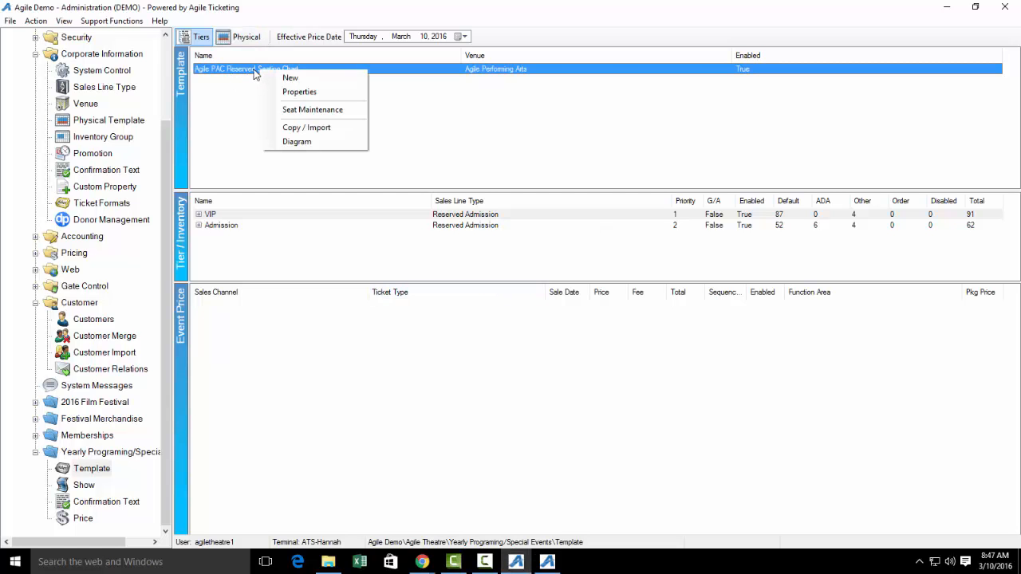
{"action": "left_click", "coordinate": [335, 93]}
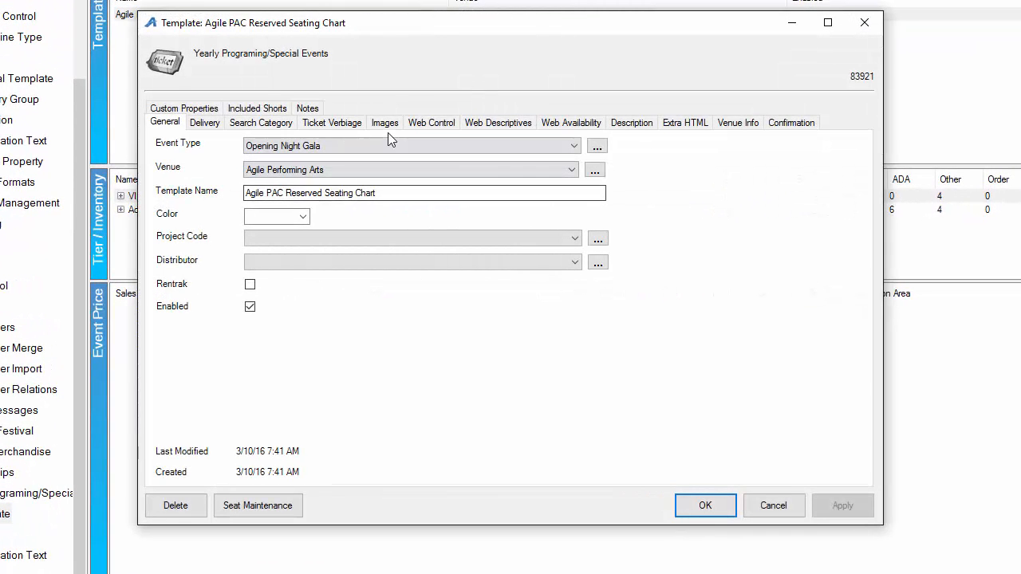
{"action": "left_click", "coordinate": [385, 124]}
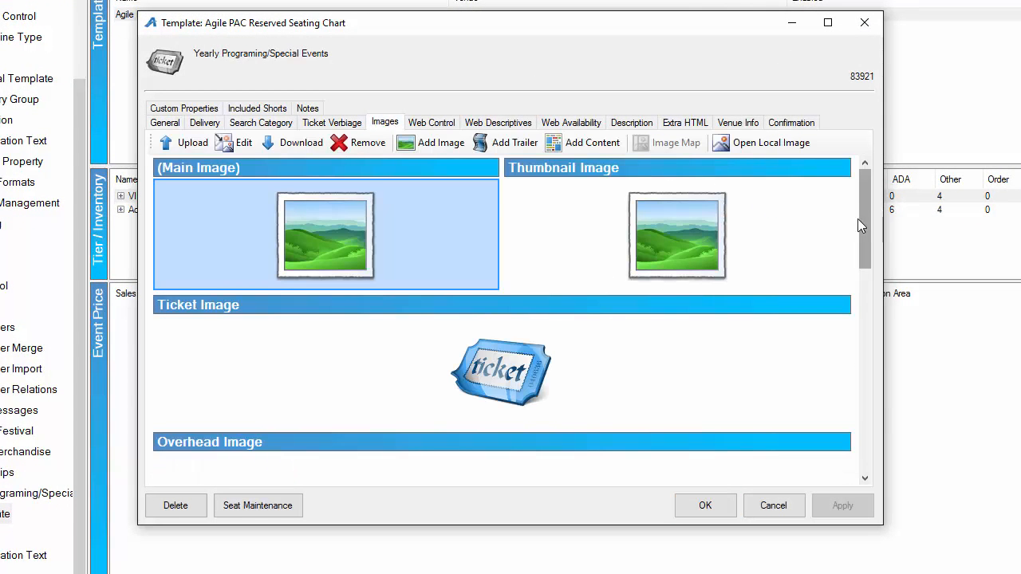
{"action": "left_click_drag", "start_coordinate": [867, 214], "coordinate": [874, 328]}
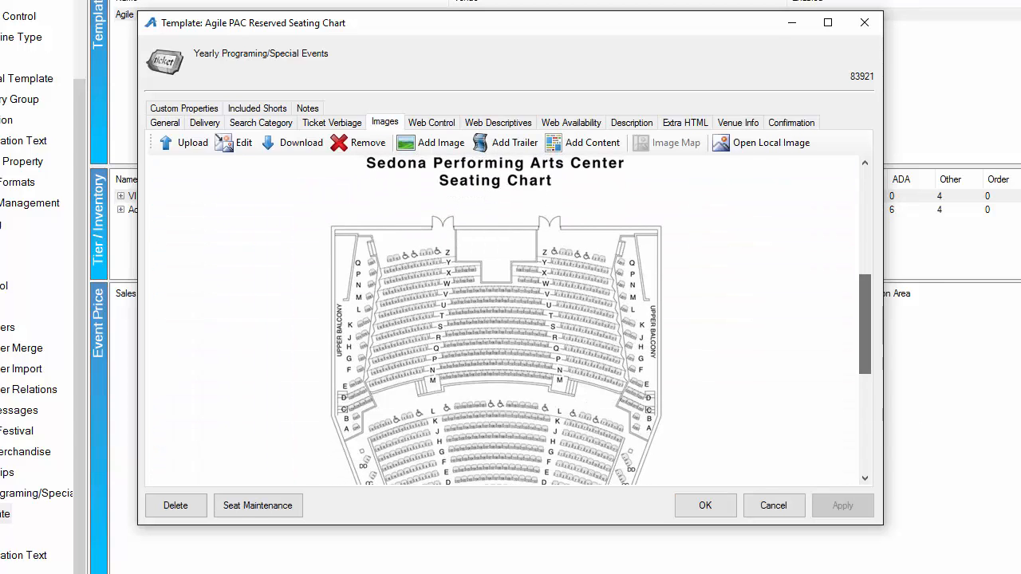
{"action": "left_click", "coordinate": [470, 353]}
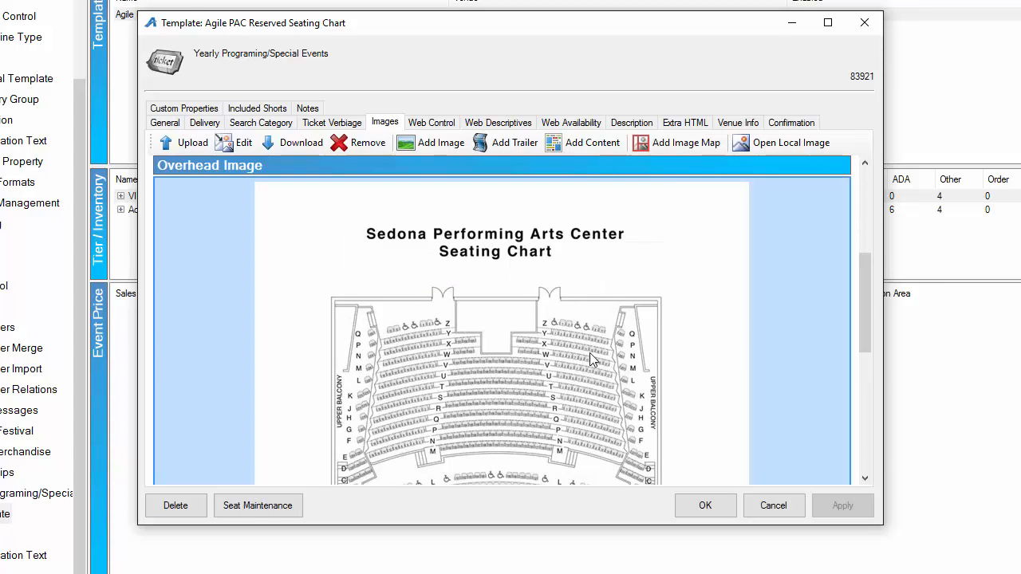
{"action": "left_click", "coordinate": [678, 148]}
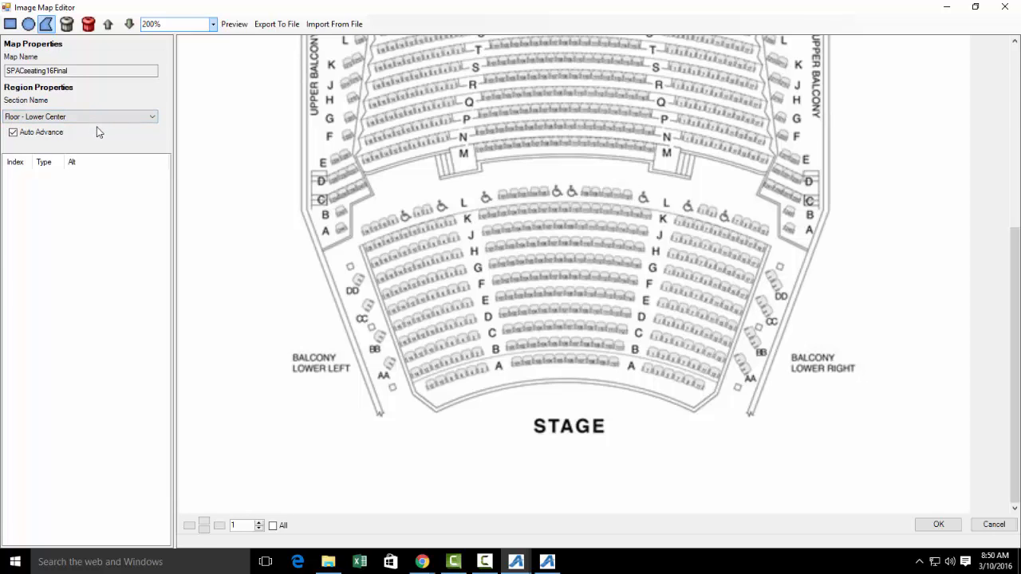
- Outline the central lower seating block, rows A to L, with a four-corner polygon region for Floor - Lower Center
{"action": "left_click", "coordinate": [461, 187]}
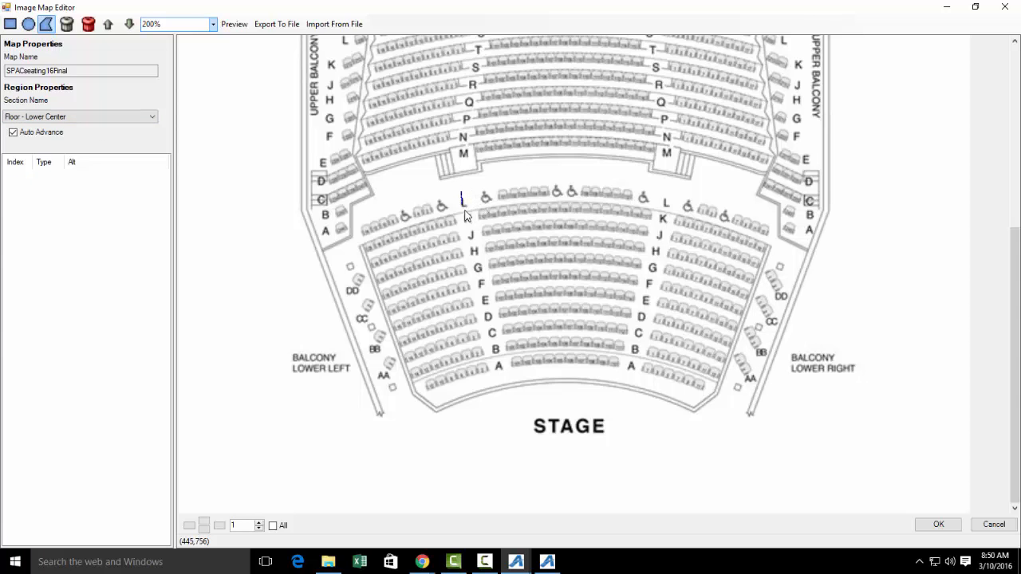
{"action": "left_click", "coordinate": [508, 372]}
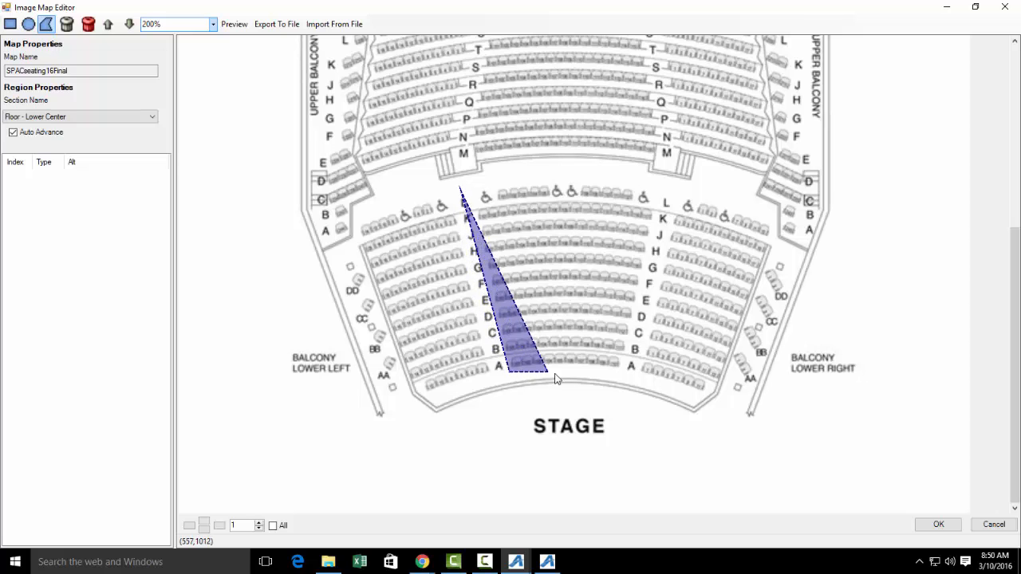
{"action": "left_click", "coordinate": [627, 369]}
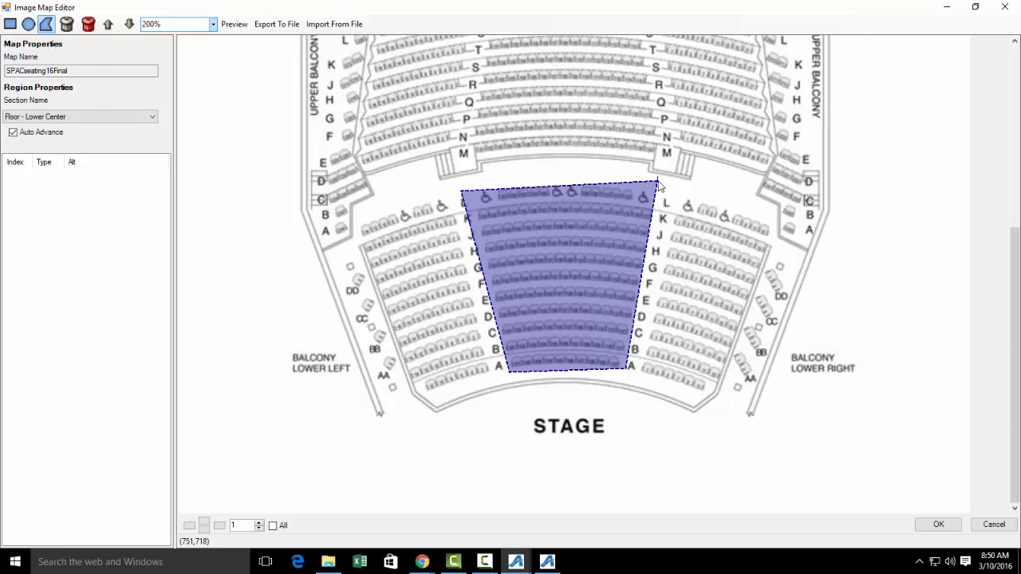
{"action": "double_click", "coordinate": [659, 185]}
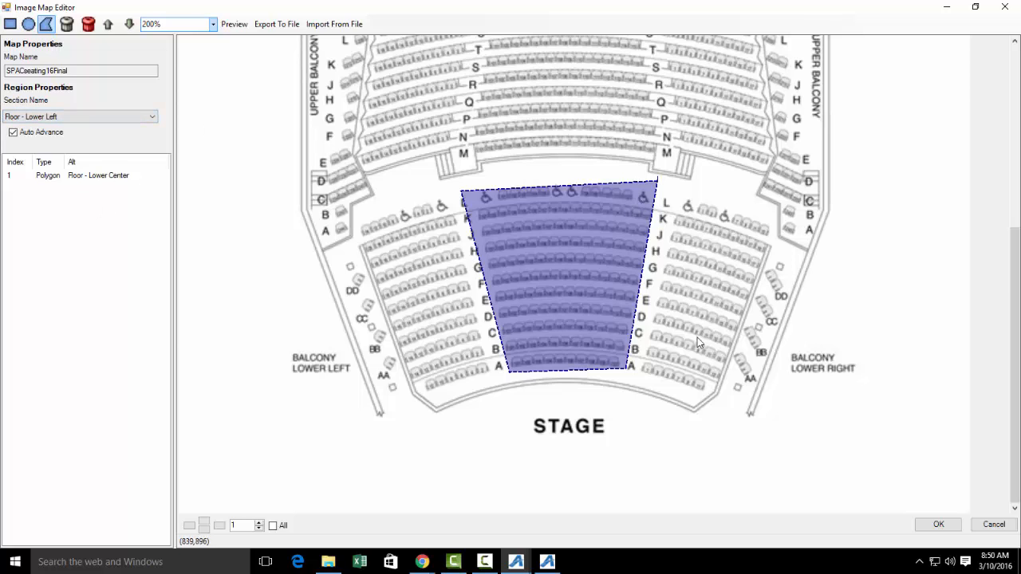
- Outline the lower seating block beside Balcony Lower Right with a four-corner polygon region for Floor - Lower Left
{"action": "left_click", "coordinate": [640, 371]}
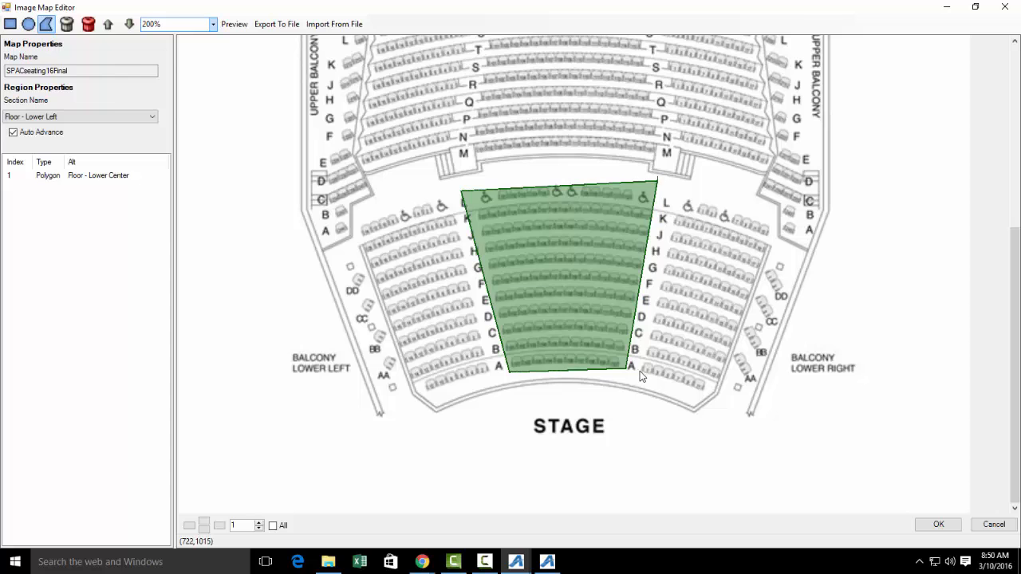
{"action": "left_click", "coordinate": [708, 392]}
{"action": "left_click", "coordinate": [772, 227]}
{"action": "double_click", "coordinate": [692, 201]}
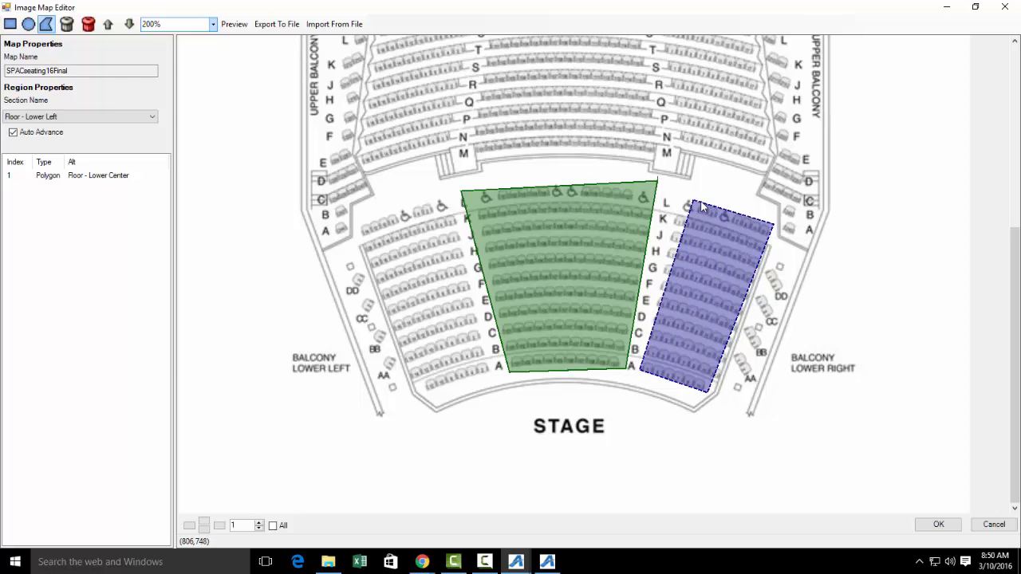
- Outline the lower seating block beside Balcony Lower Left with a four-corner polygon region for Floor - Lower Right
{"action": "left_click", "coordinate": [419, 398]}
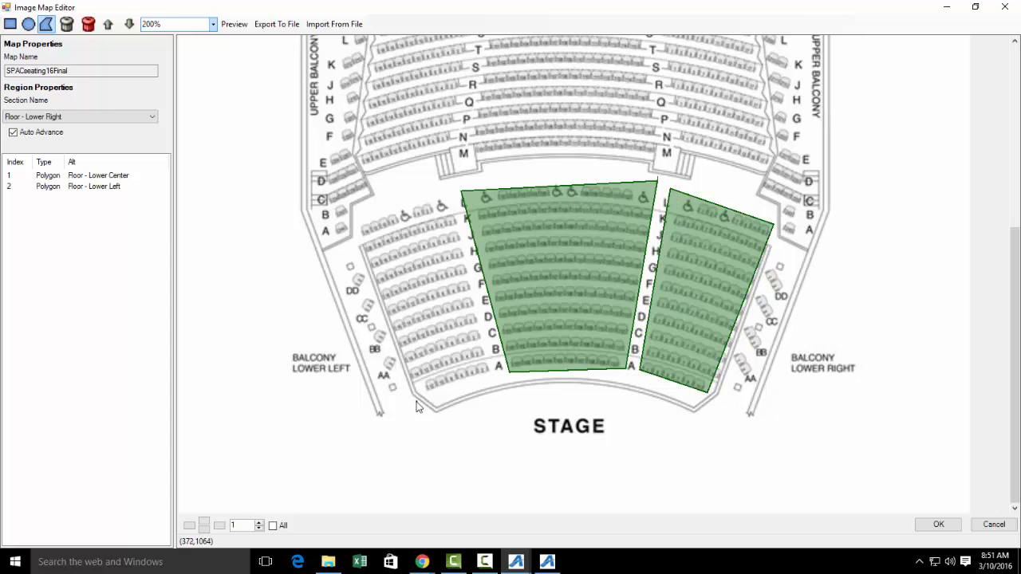
{"action": "left_click", "coordinate": [493, 371]}
{"action": "left_click", "coordinate": [453, 190]}
{"action": "double_click", "coordinate": [356, 225]}
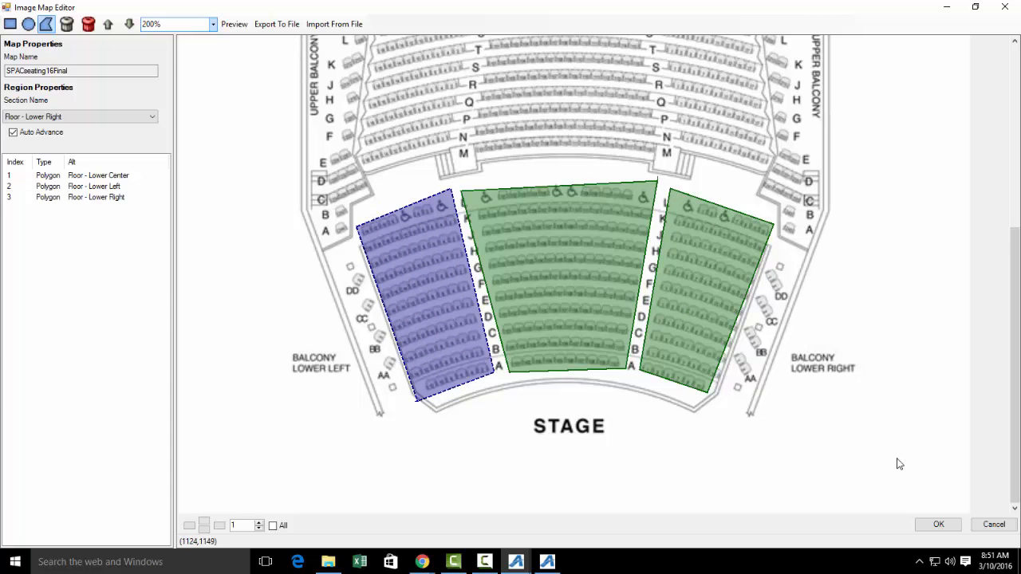
- Accept the overhead image map, apply it to the template and close the template's properties
{"action": "left_click", "coordinate": [938, 525]}
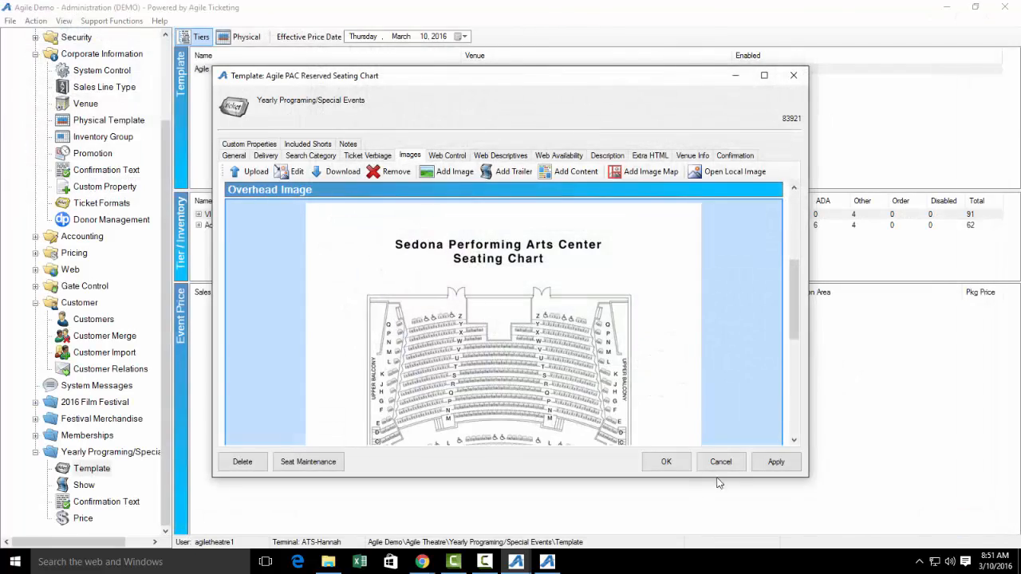
{"action": "left_click", "coordinate": [774, 464]}
{"action": "left_click", "coordinate": [663, 464]}
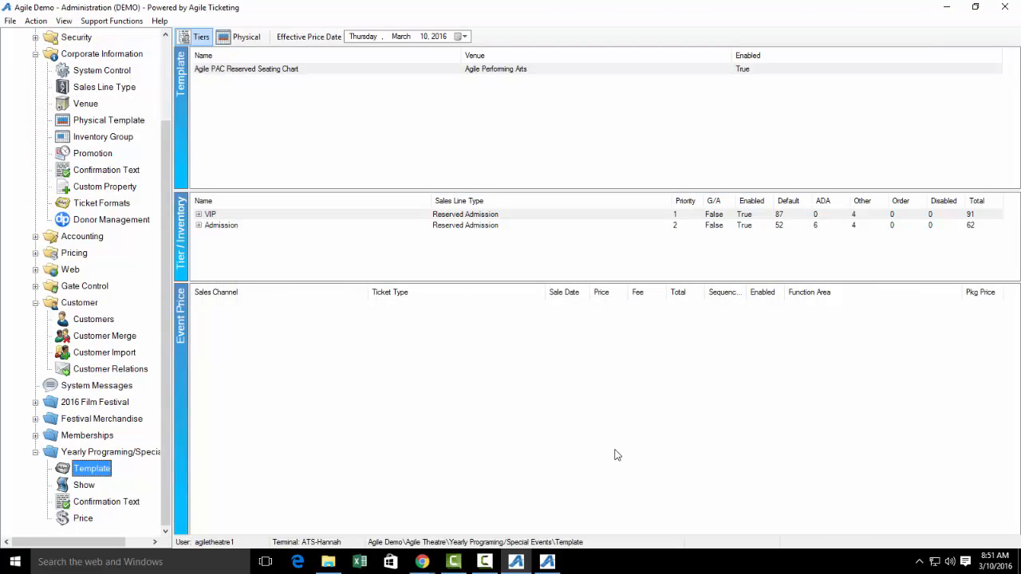